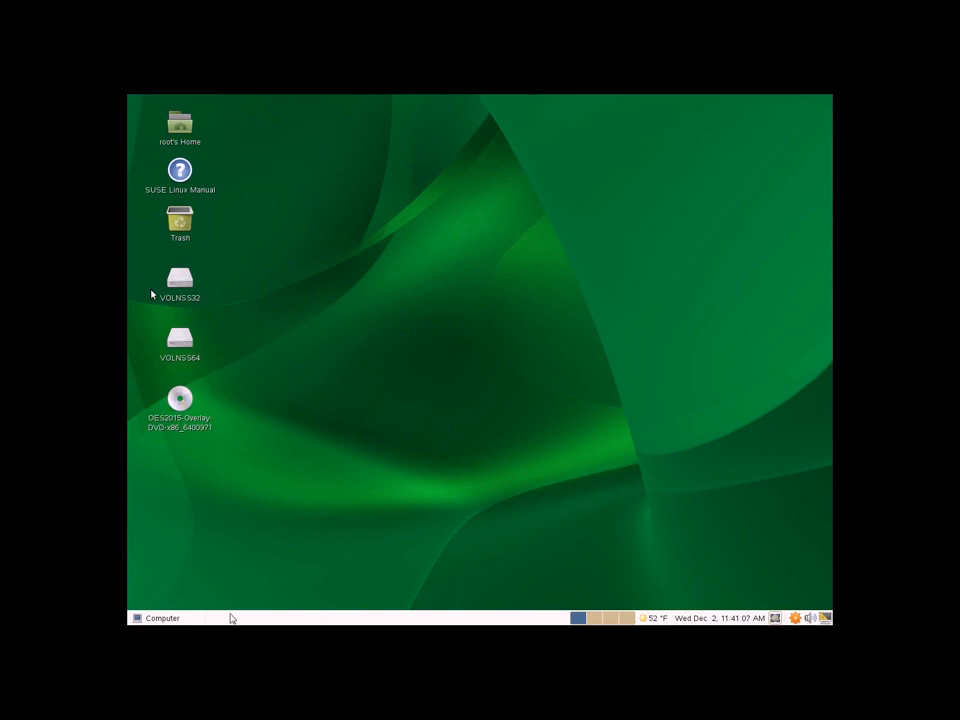
# Launch YaST Control Center and start OES Install and Configuration to reach Software Selection.
pyautogui.click(162, 618)
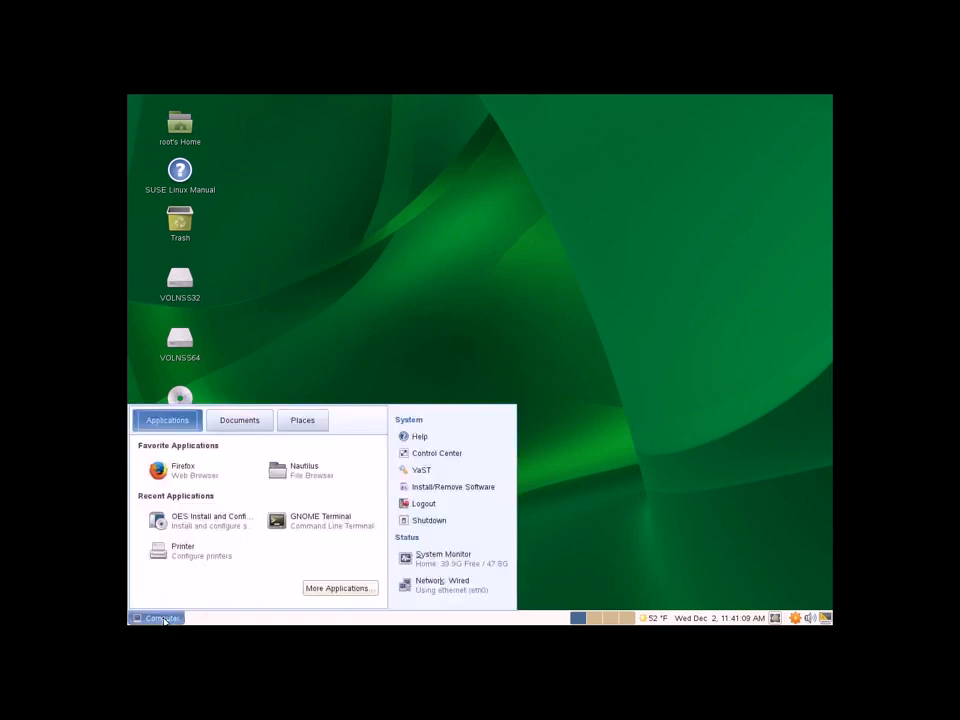
pyautogui.click(438, 470)
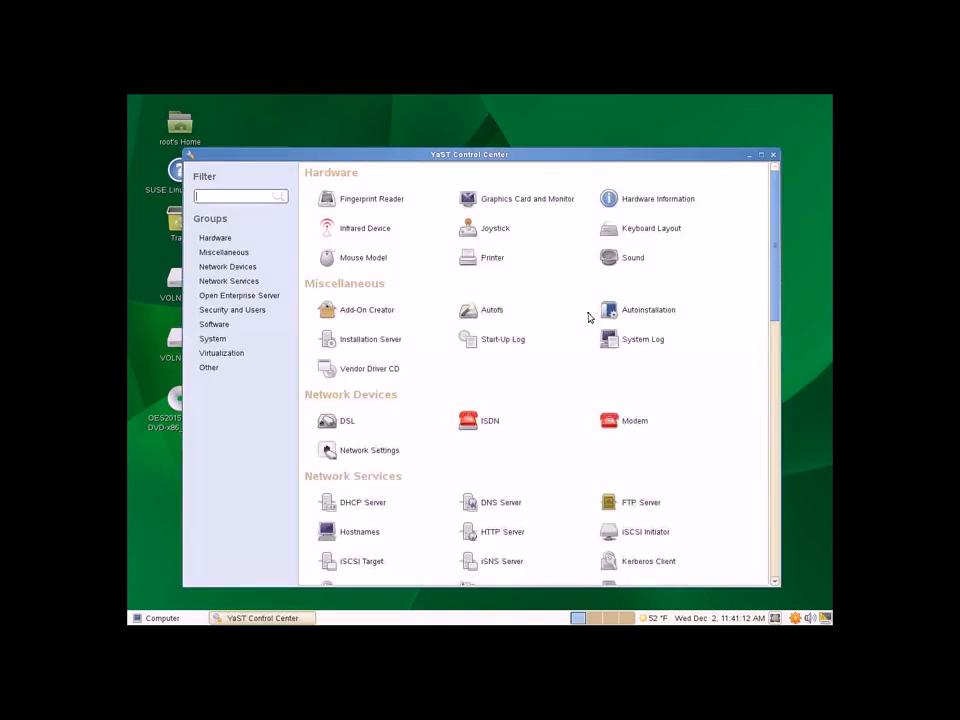
pyautogui.click(244, 300)
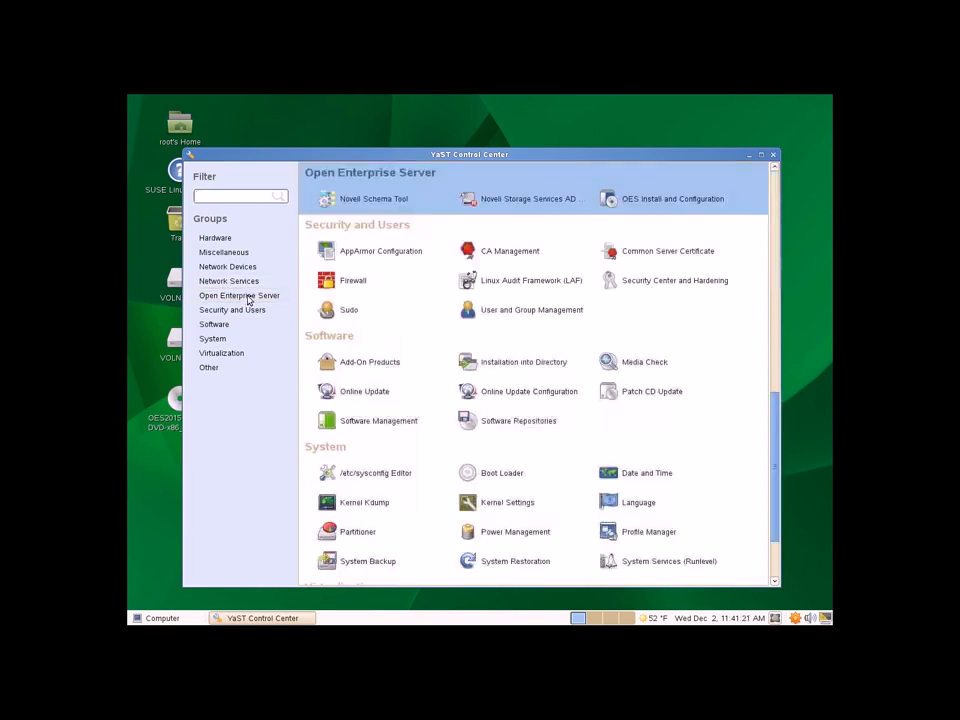
pyautogui.click(658, 199)
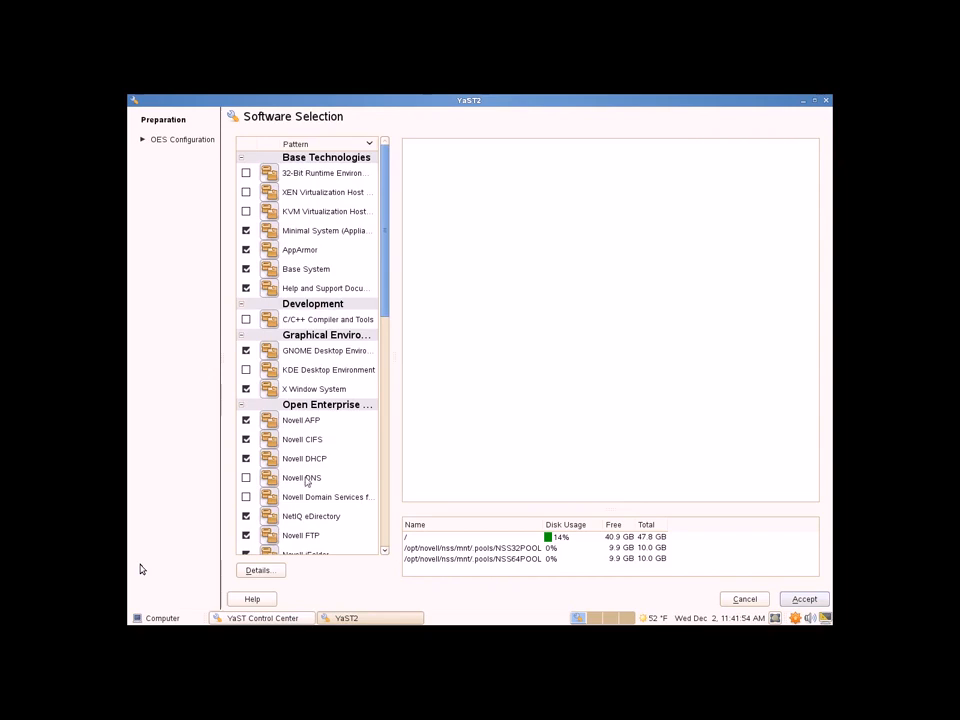
# Check the Novell DNS pattern and accept to install its packages.
pyautogui.click(246, 478)
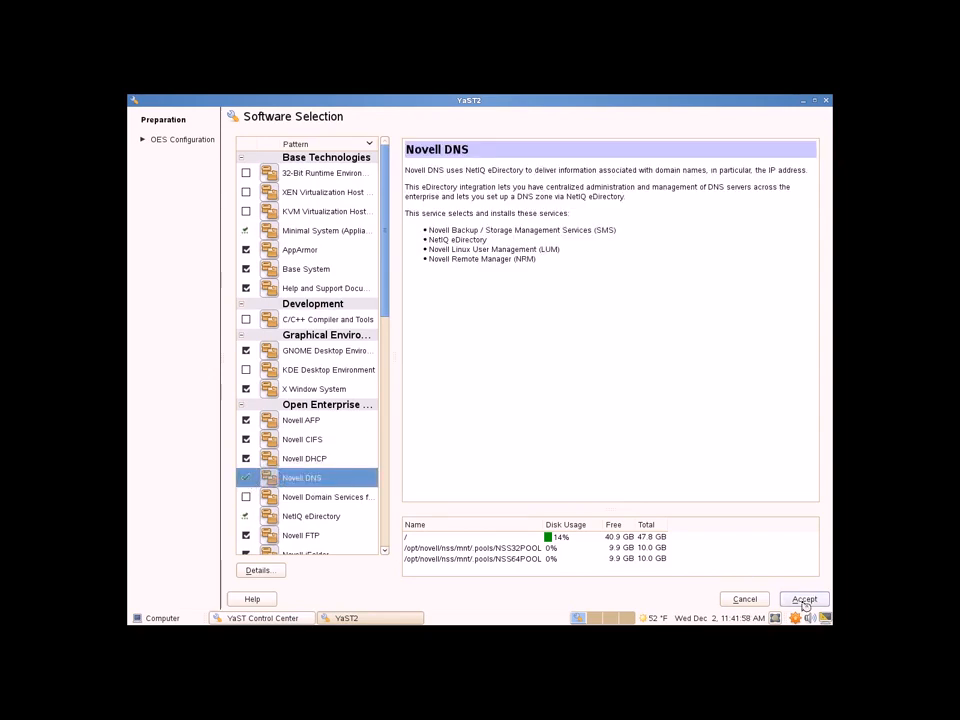
pyautogui.click(805, 600)
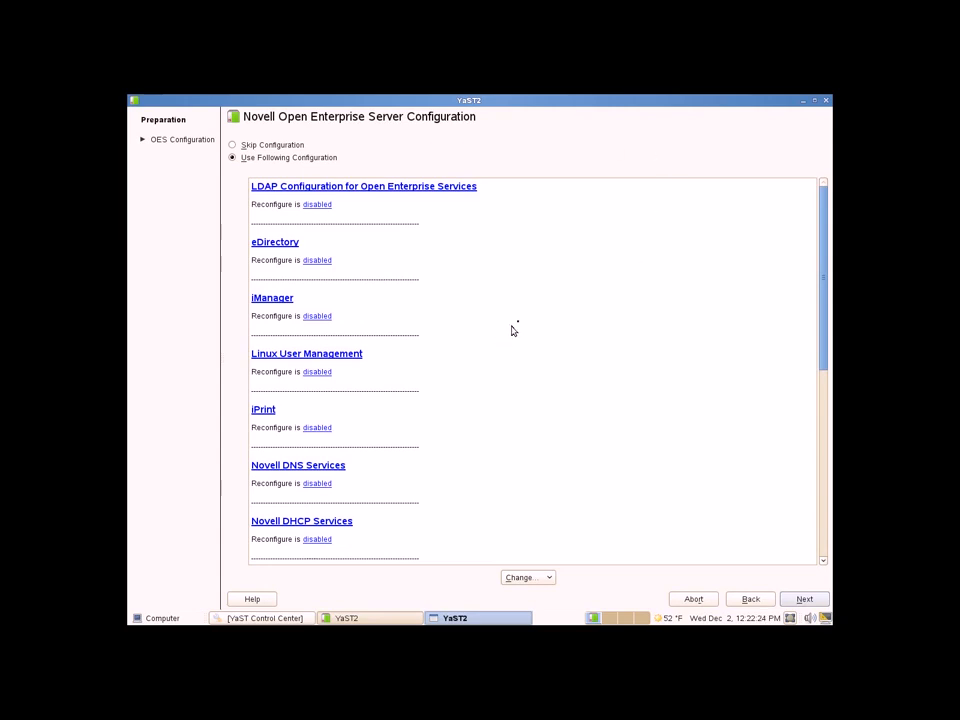
# Enable Novell DNS Services reconfiguration and authenticate with the directory admin password.
pyautogui.click(317, 484)
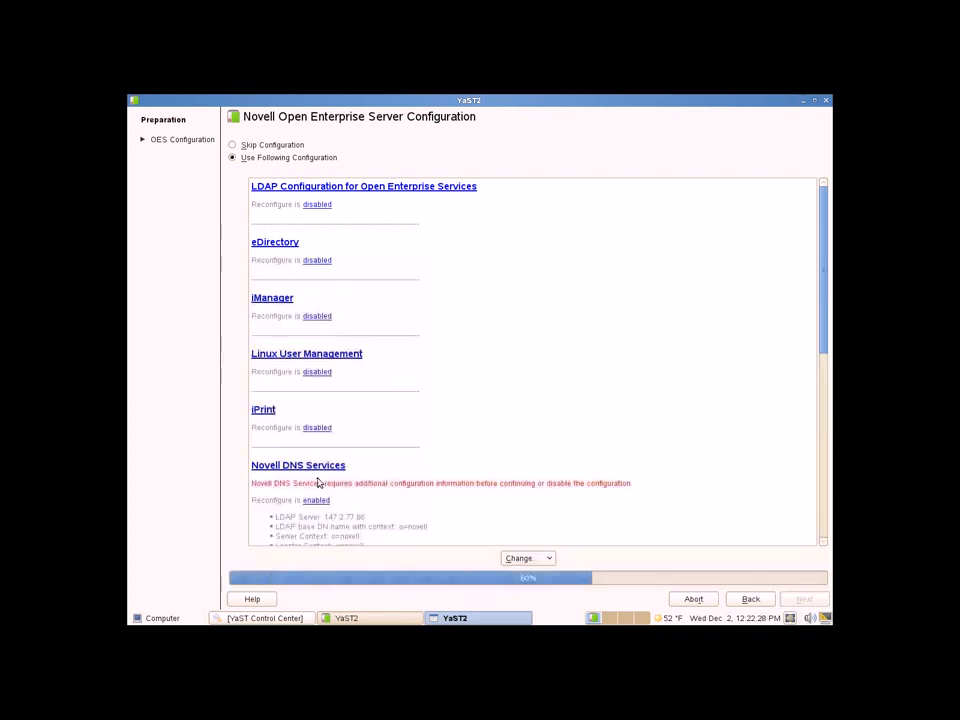
pyautogui.click(313, 467)
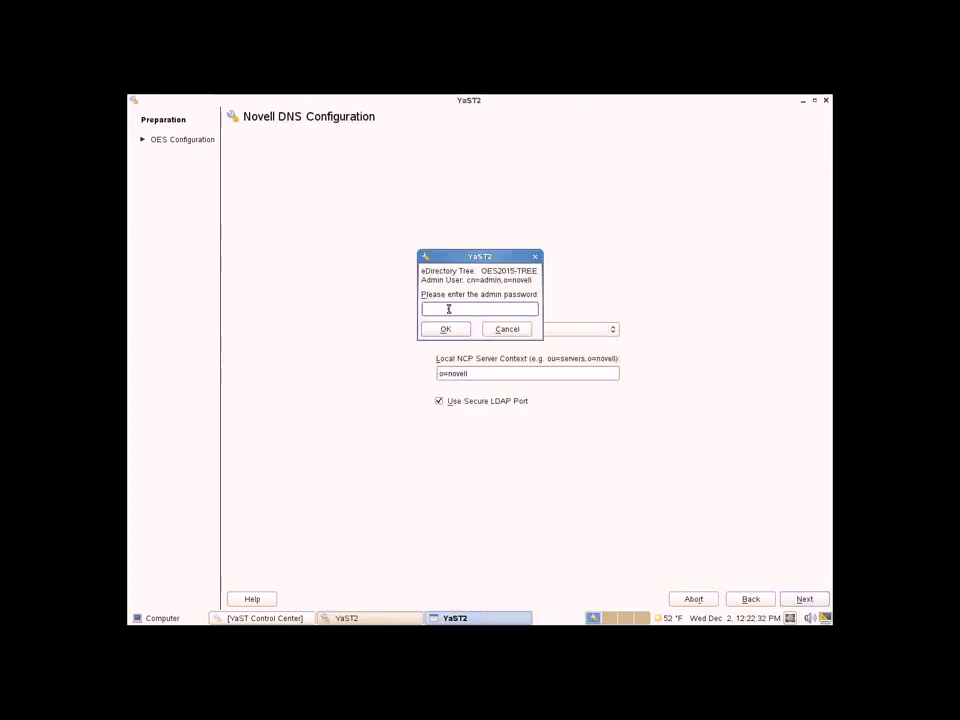
pyautogui.write('**')
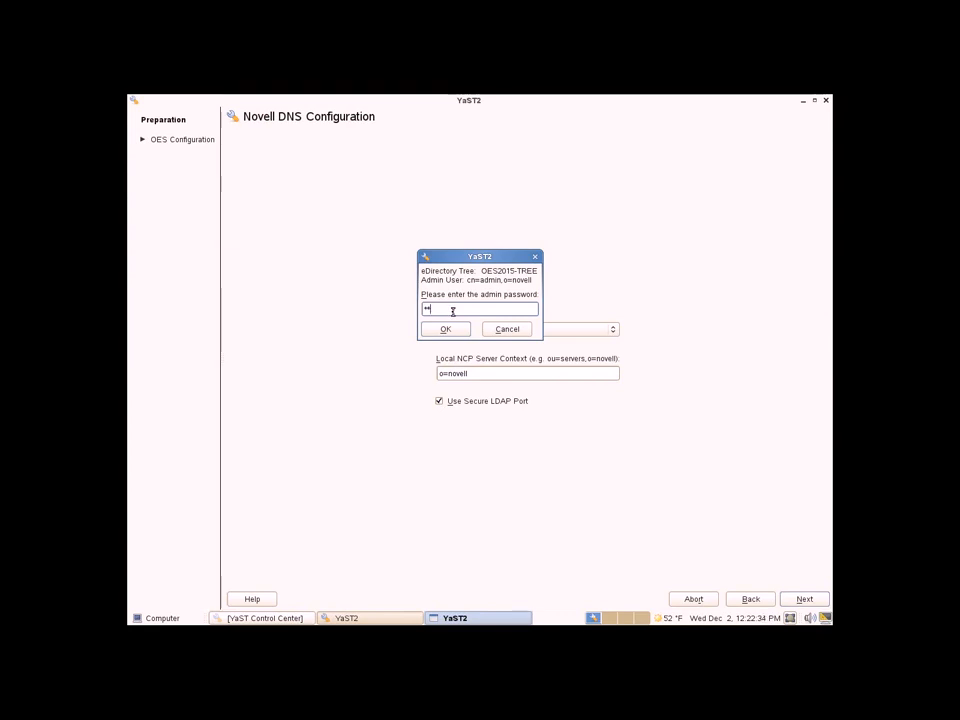
pyautogui.write('****')
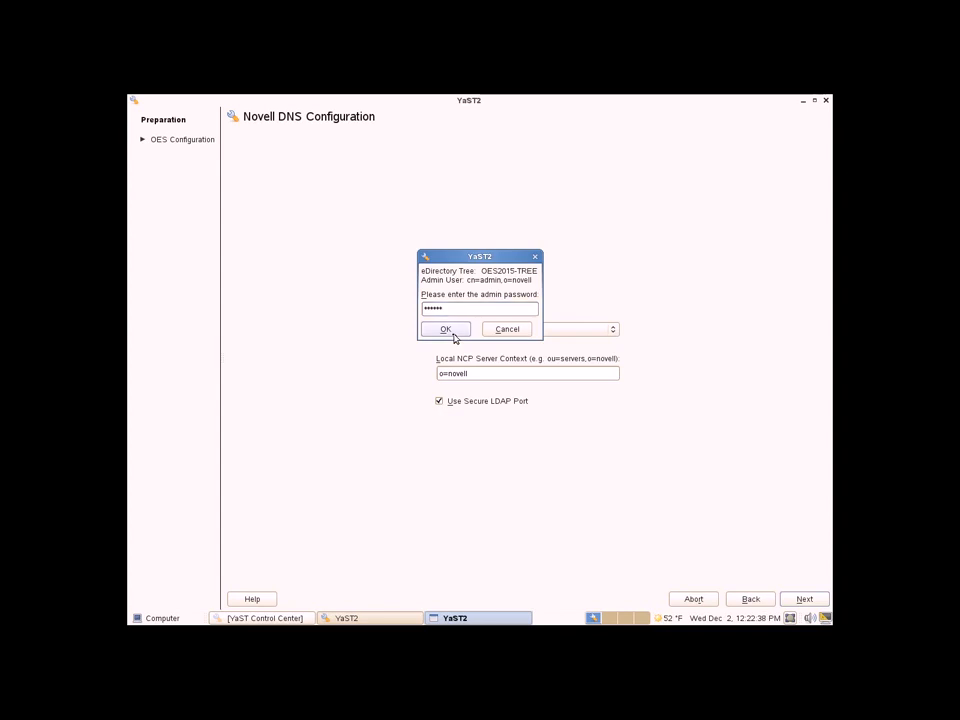
pyautogui.click(453, 329)
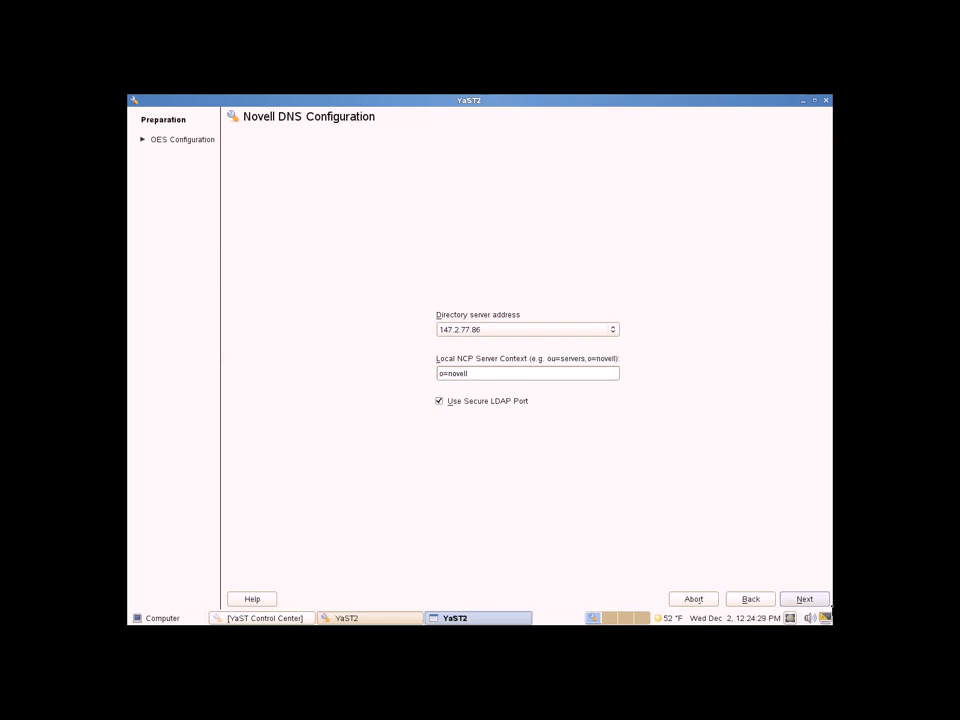
# Accept the default directory server, proxy user and o=novell context settings for Novell DNS.
pyautogui.click(805, 600)
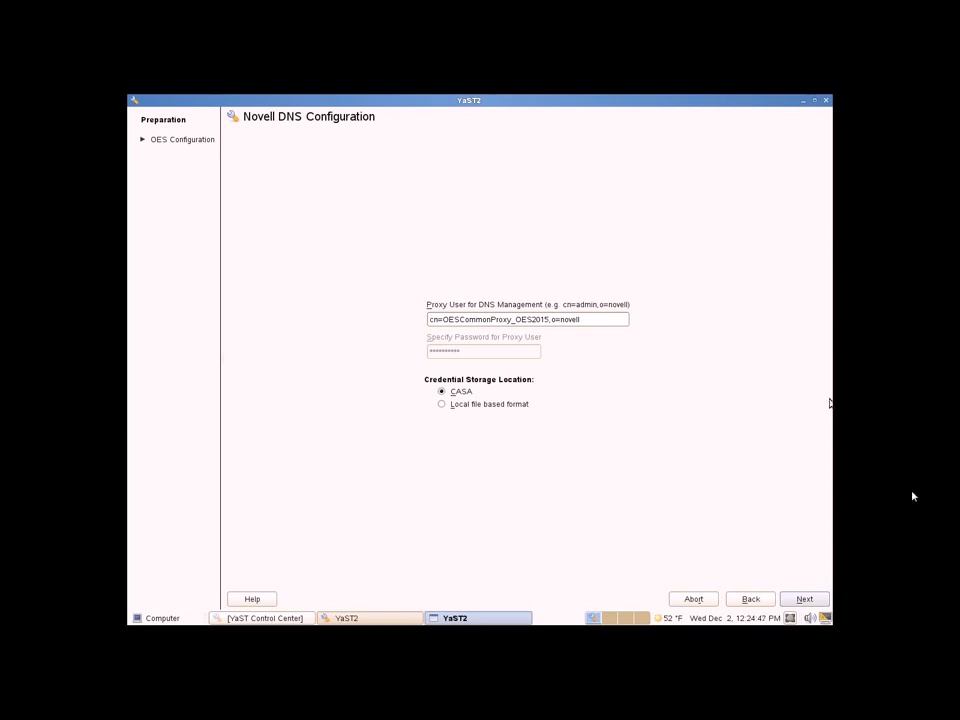
pyautogui.click(802, 602)
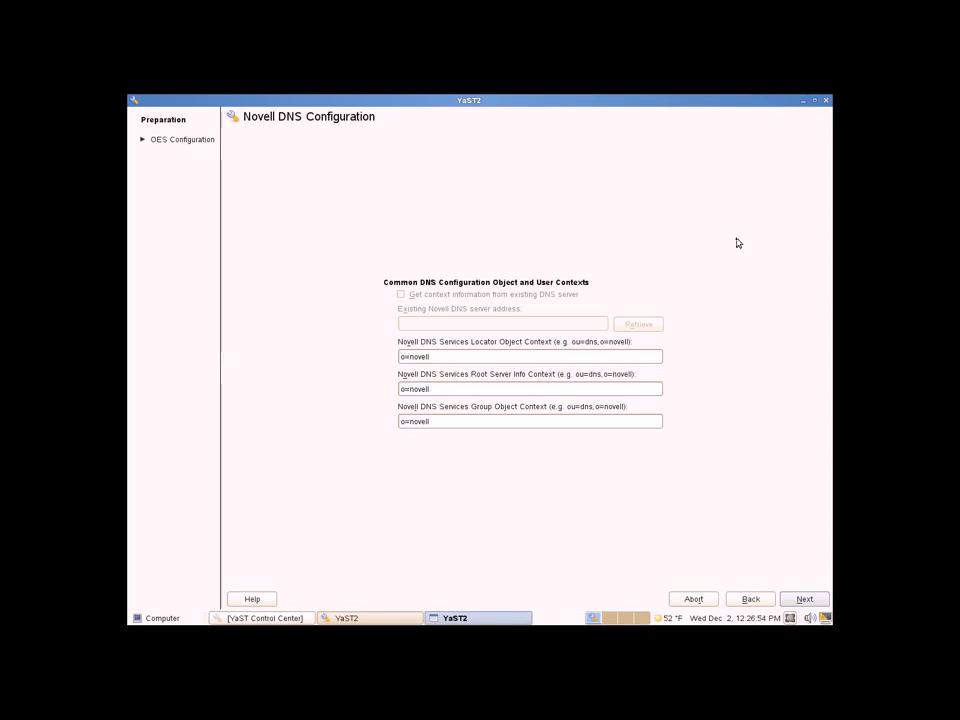
pyautogui.click(804, 599)
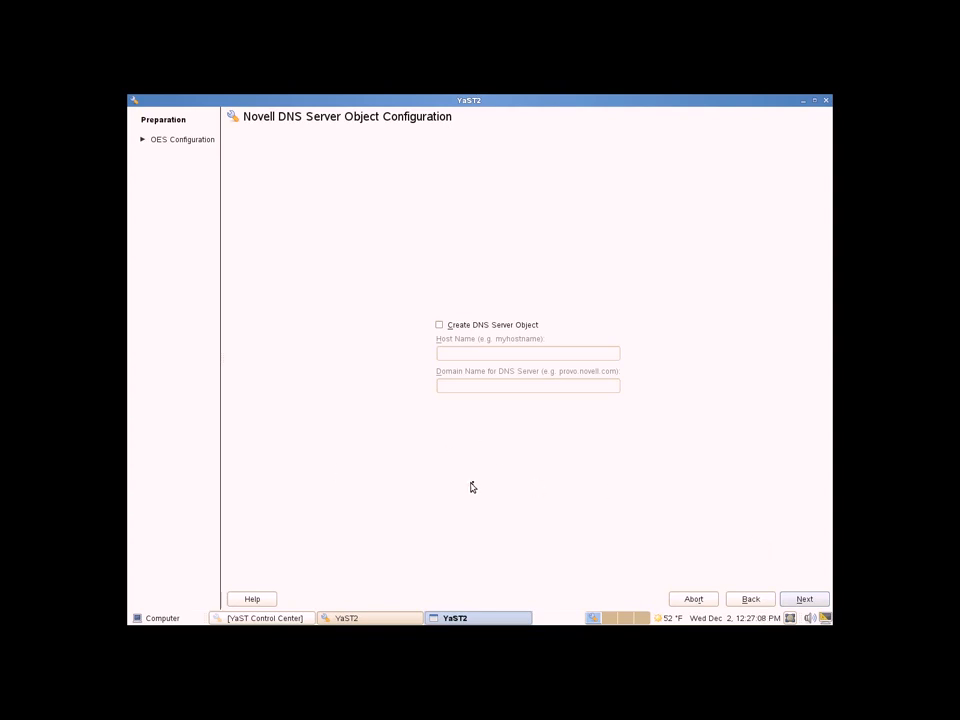
pyautogui.click(806, 600)
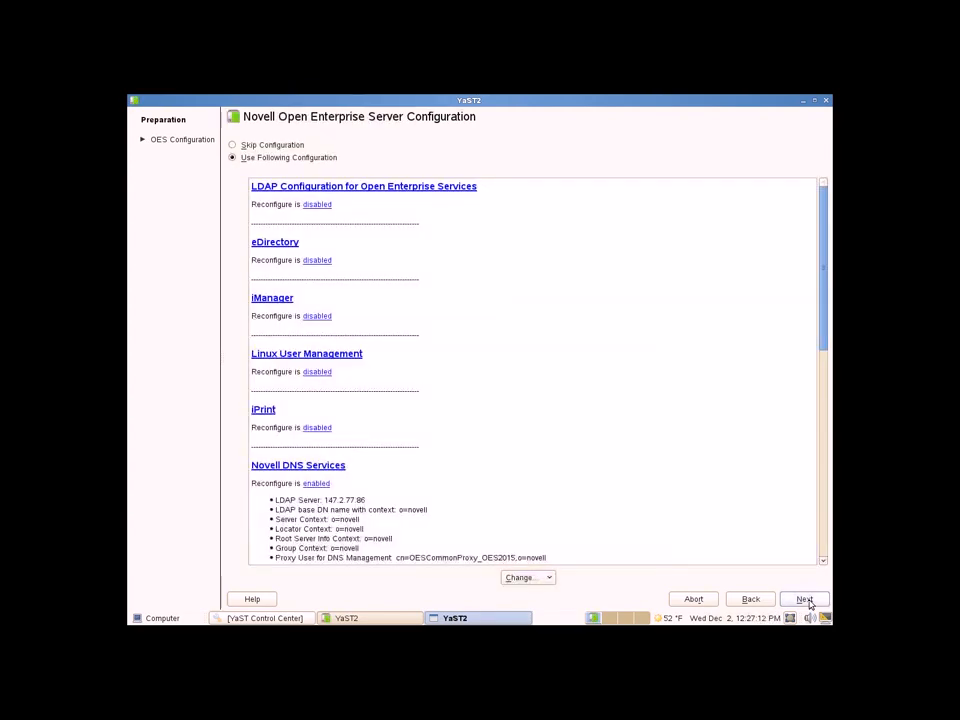
# Write the OES settings without a server object, finish installation, and retry package management.
pyautogui.click(805, 600)
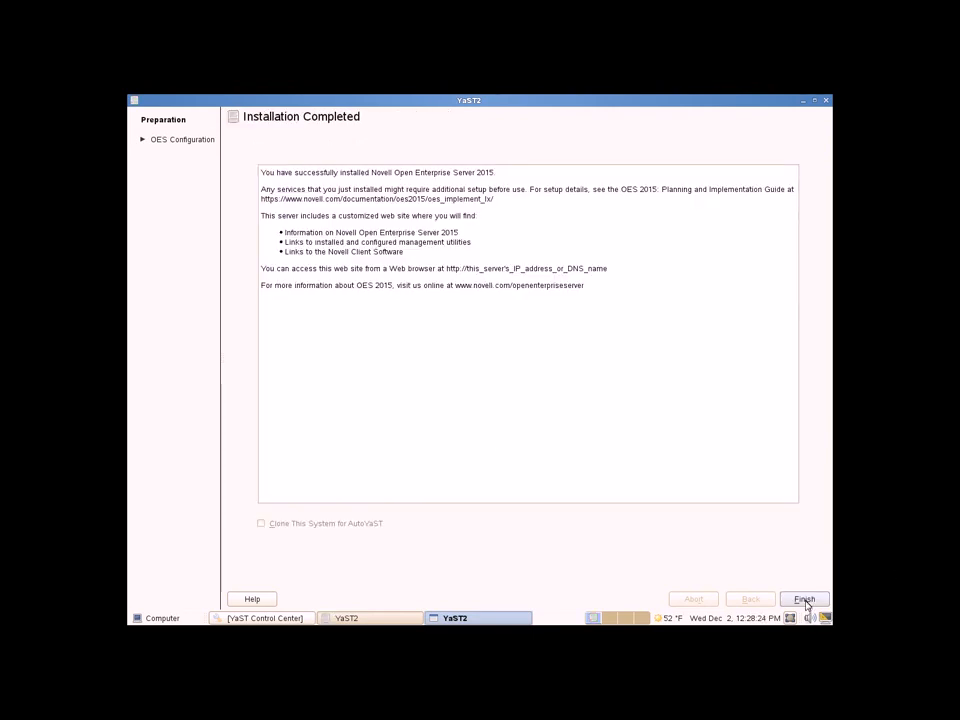
pyautogui.click(805, 600)
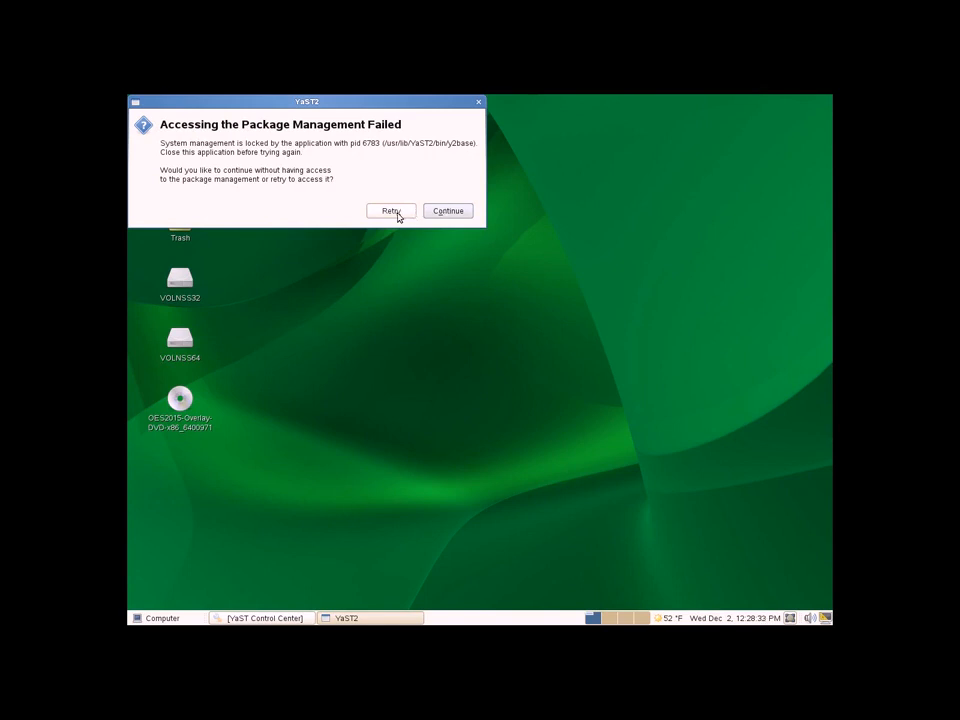
pyautogui.click(439, 213)
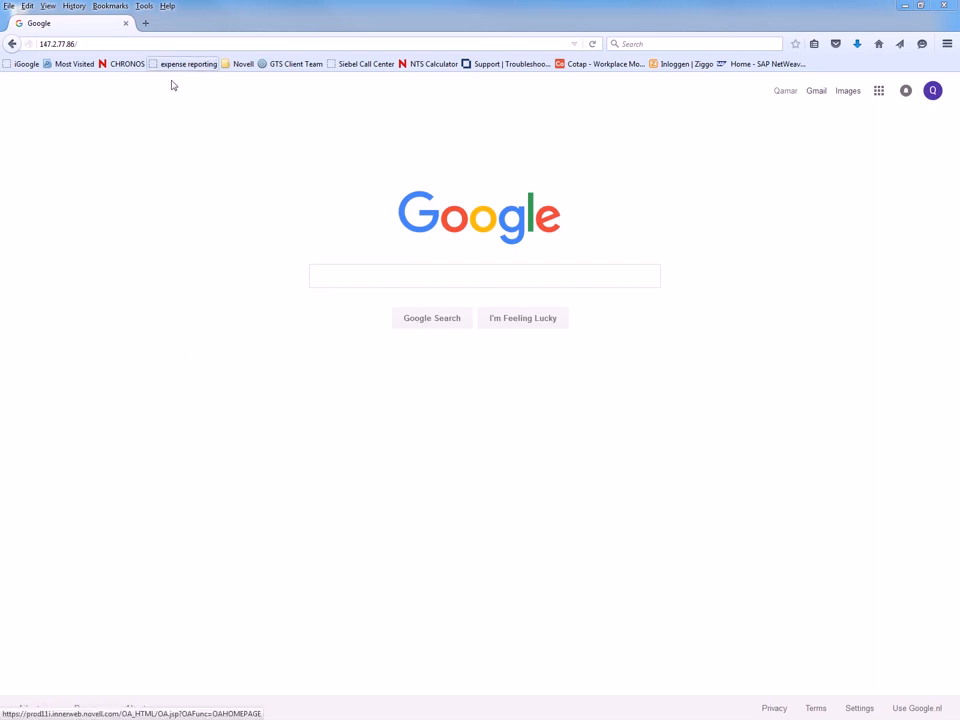
# From 147.2.77.86's Client Software page, save DNSDHCP_SA-x64.zip, the 64-bit Windows JavaConsole.
pyautogui.click(90, 44)
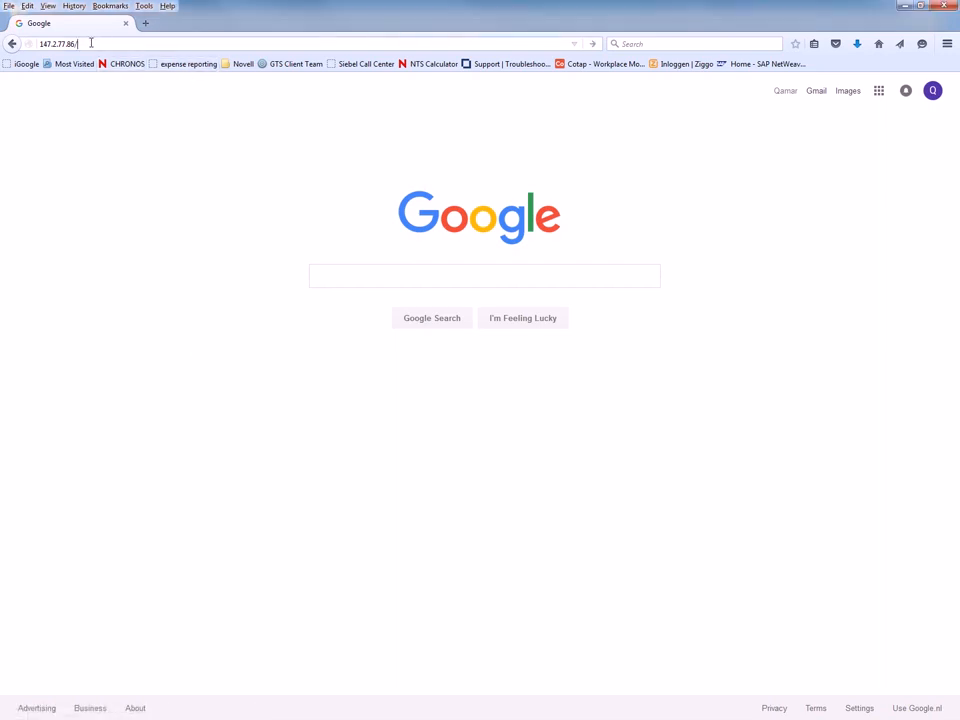
pyautogui.press('Return')
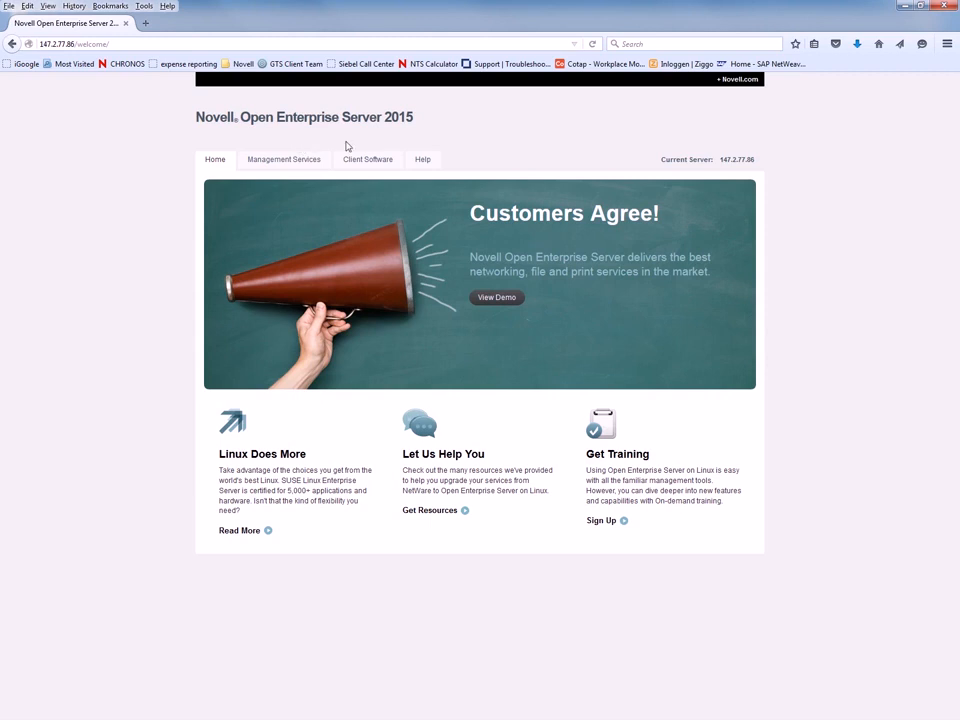
pyautogui.click(377, 163)
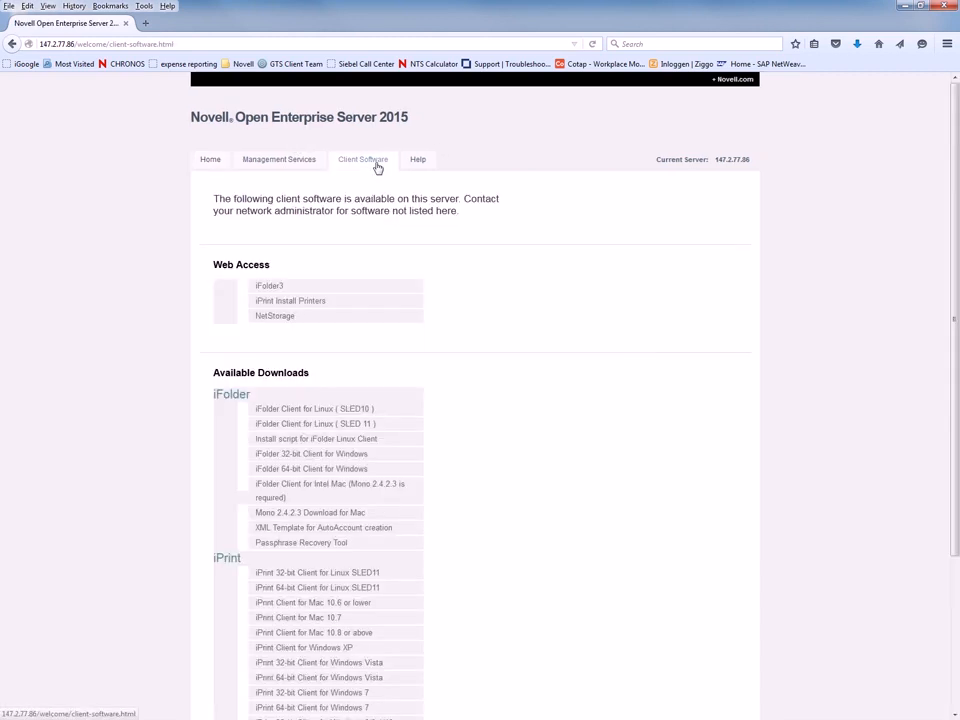
pyautogui.scroll(-3, 626, 385)
pyautogui.scroll(-1, 626, 385)
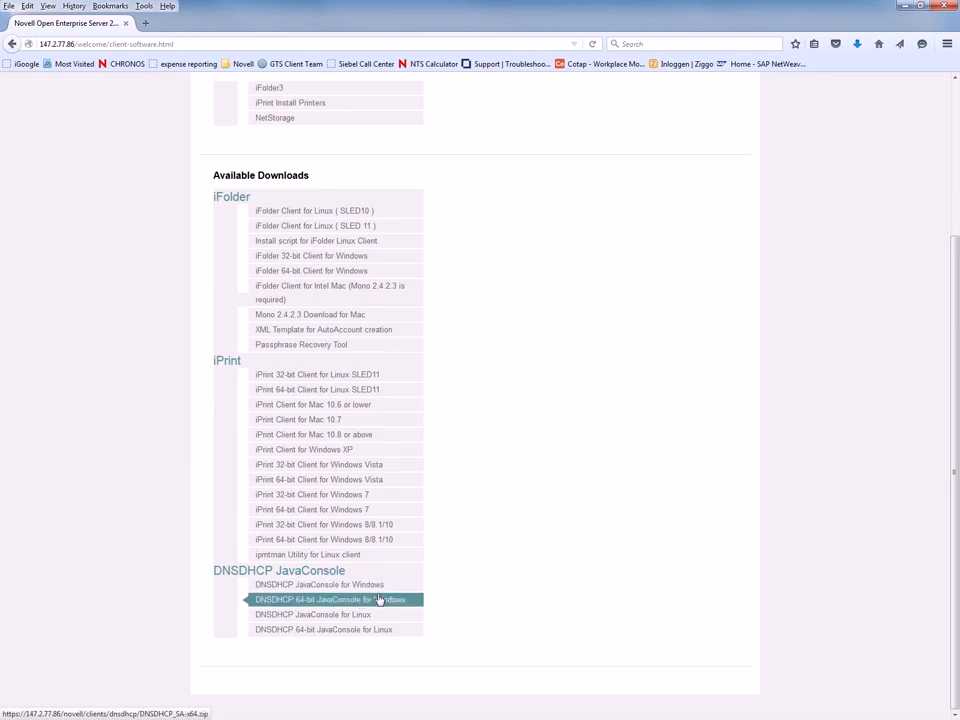
pyautogui.click(314, 601)
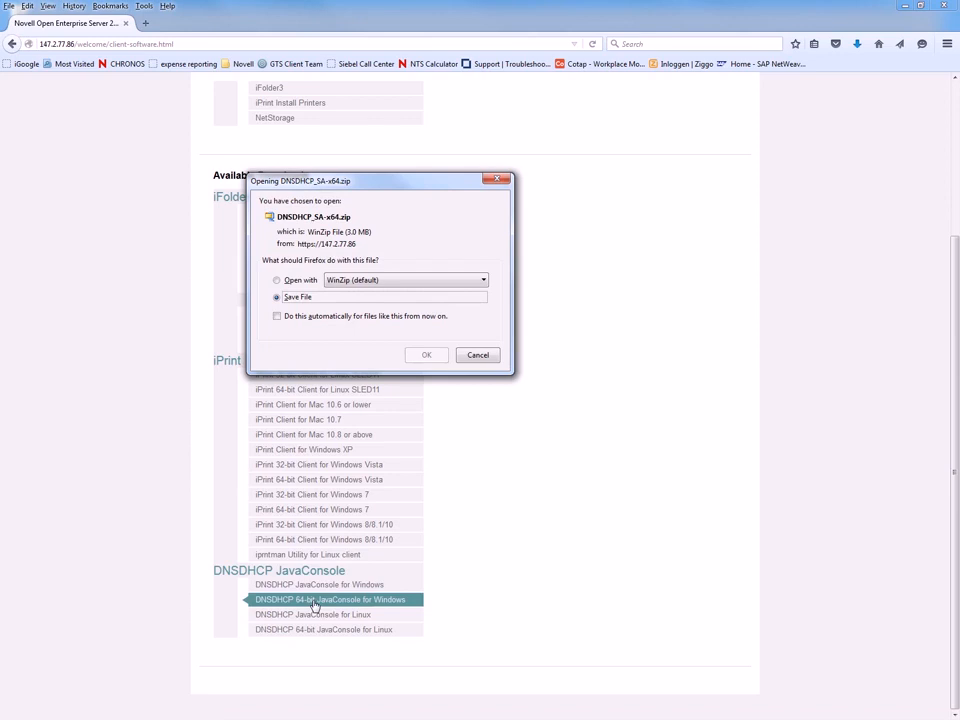
pyautogui.click(428, 357)
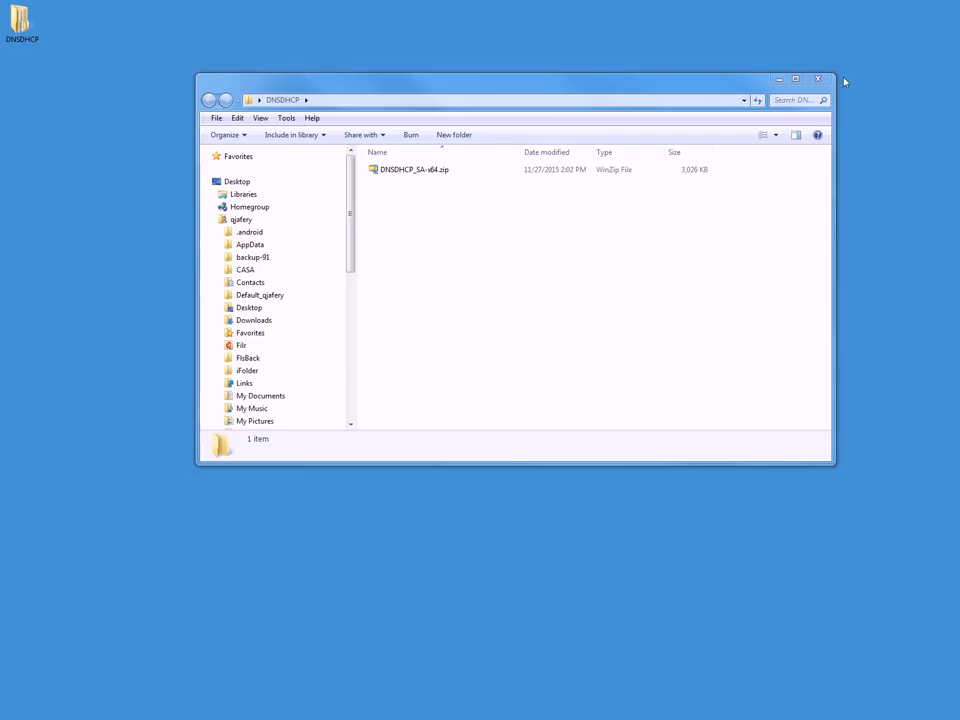
# Extract DNSDHCP_SA-x64.zip into the DNSDHCP folder and select dnsdhcp.exe.
pyautogui.click(568, 286)
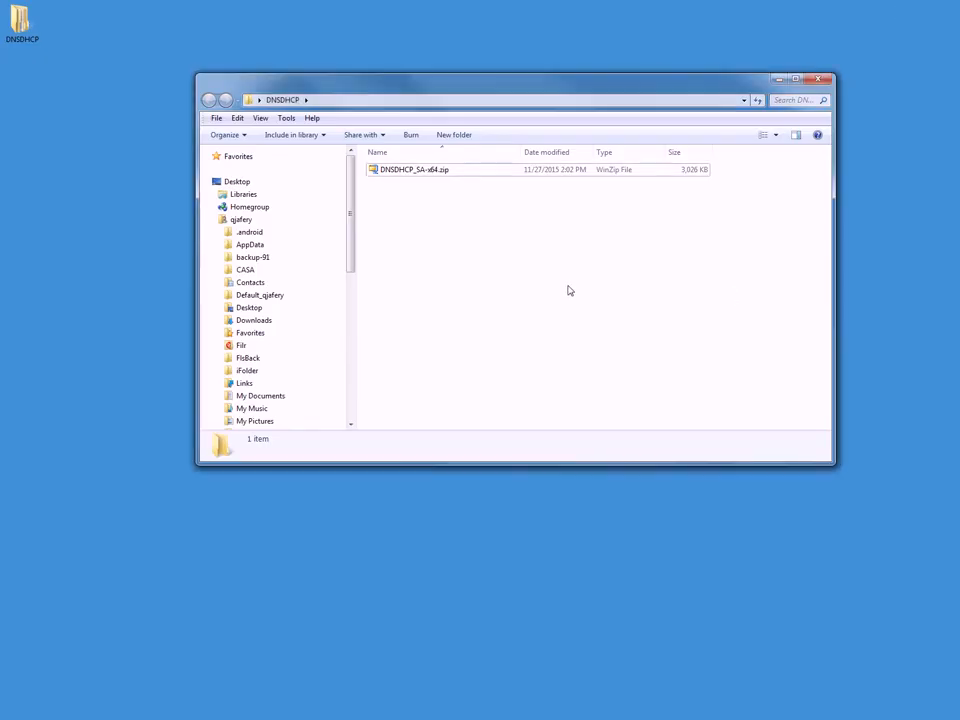
pyautogui.click(413, 176)
pyautogui.rightClick(413, 175)
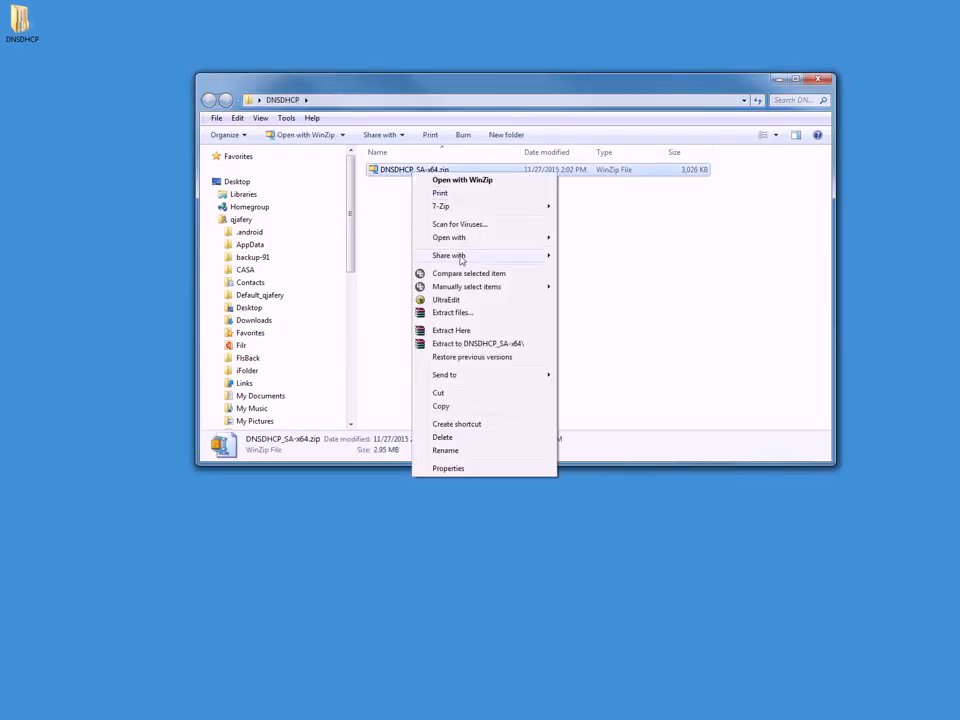
pyautogui.click(467, 331)
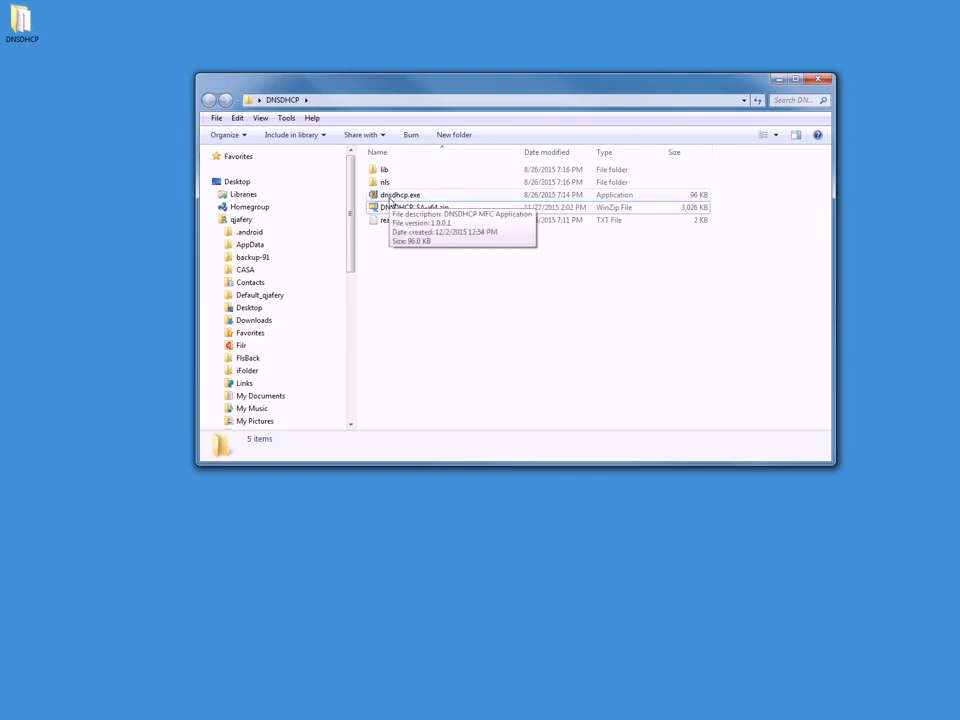
pyautogui.click(390, 196)
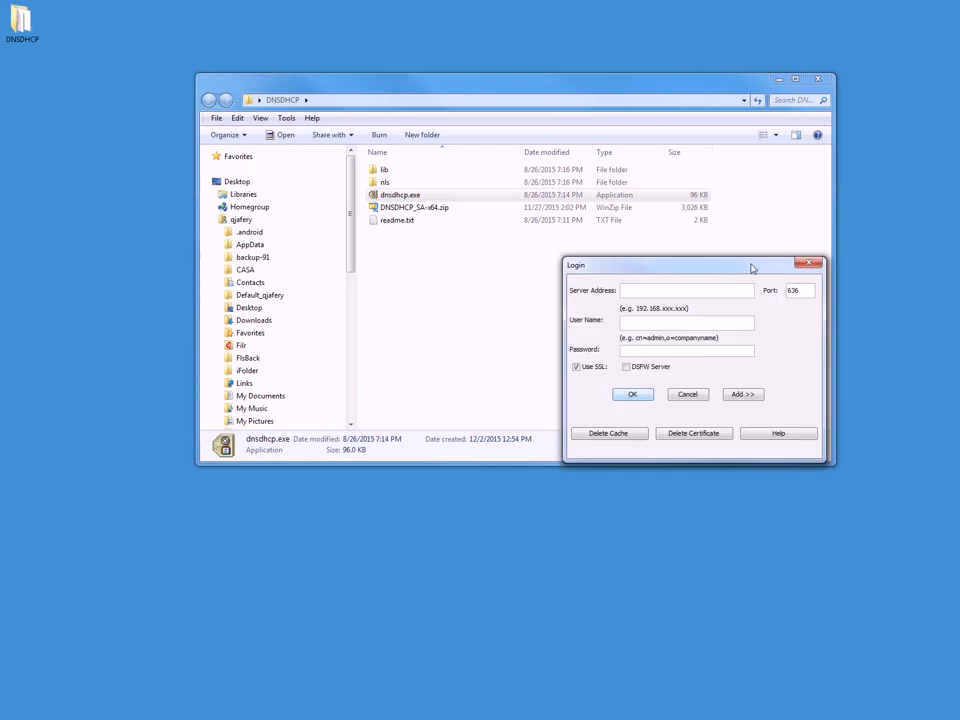
# Log in to server 147.2.77.86 with the admin user name and password, accepting the certificate.
pyautogui.moveTo(752, 267); pyautogui.dragTo(744, 268)
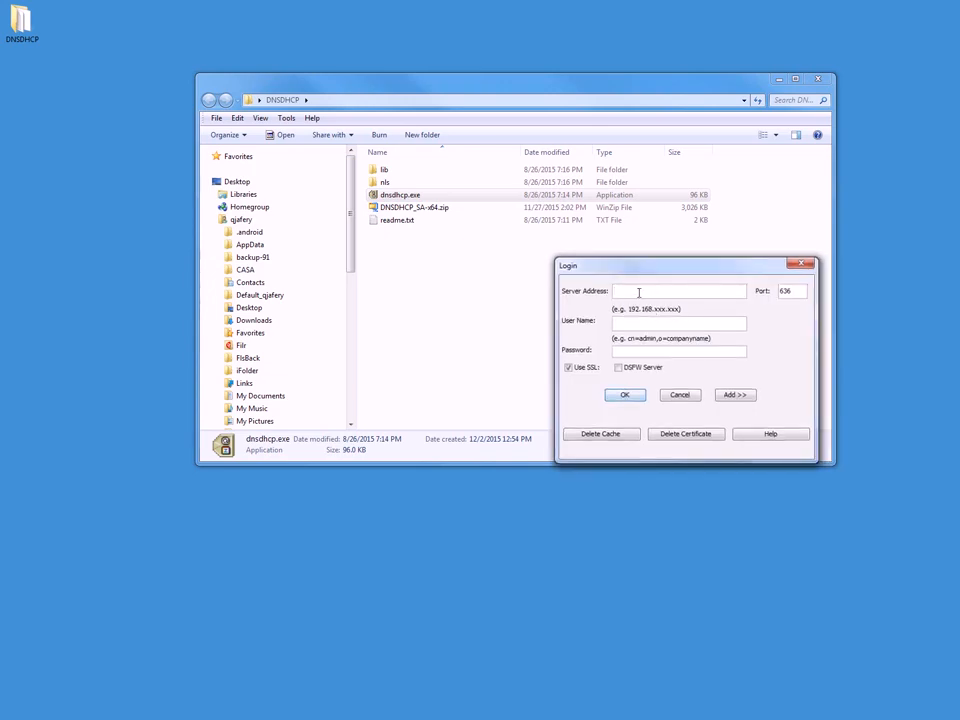
pyautogui.write('147.2.77.86')
pyautogui.click(629, 324)
pyautogui.write('cn=admin,o=novell')
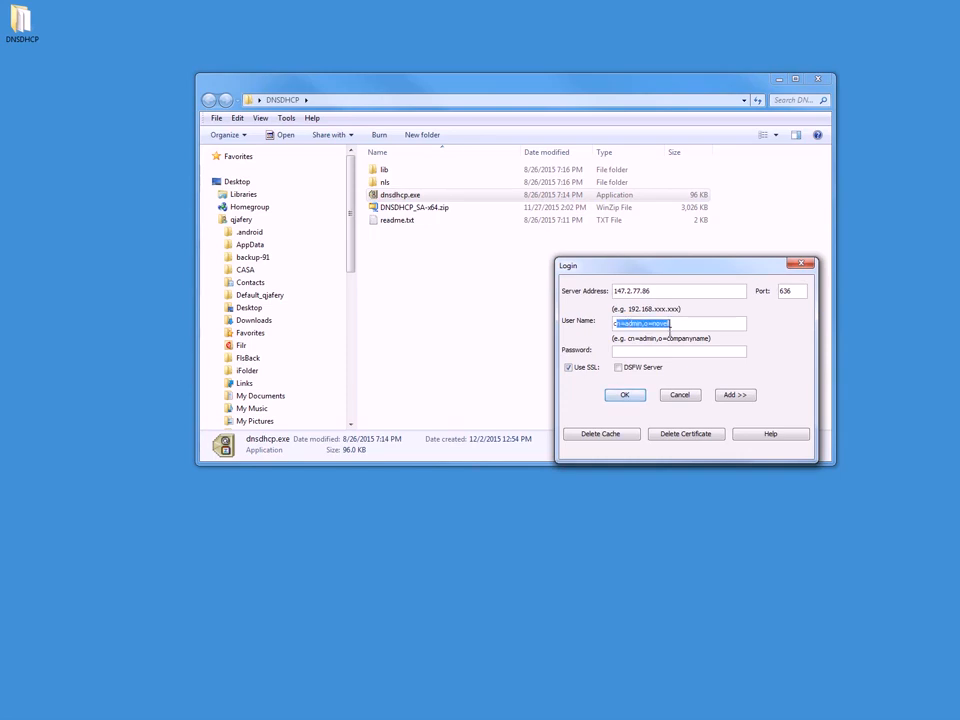
pyautogui.click(642, 352)
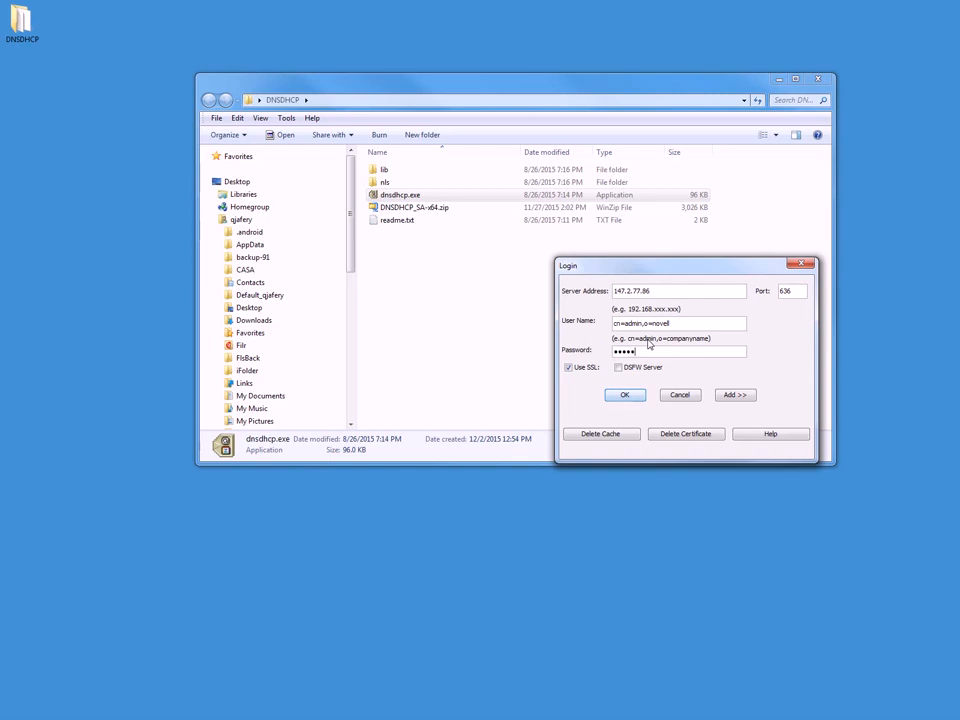
pyautogui.click(624, 395)
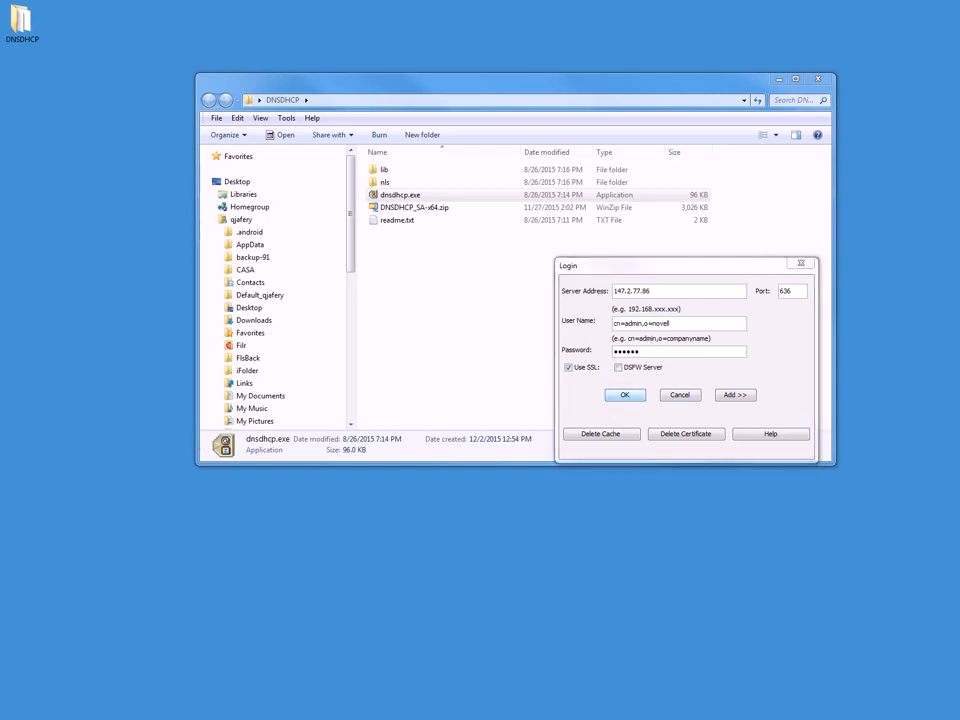
pyautogui.click(321, 540)
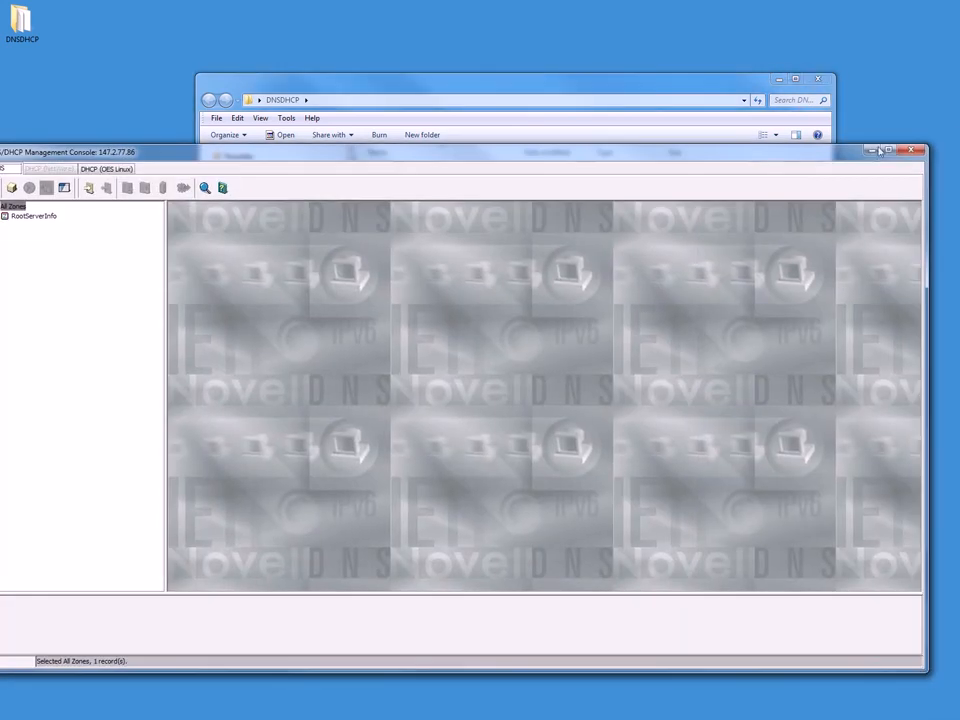
# Maximize the console, expand and collapse RootServerInfo, and choose Create > DNS Server.
pyautogui.click(889, 150)
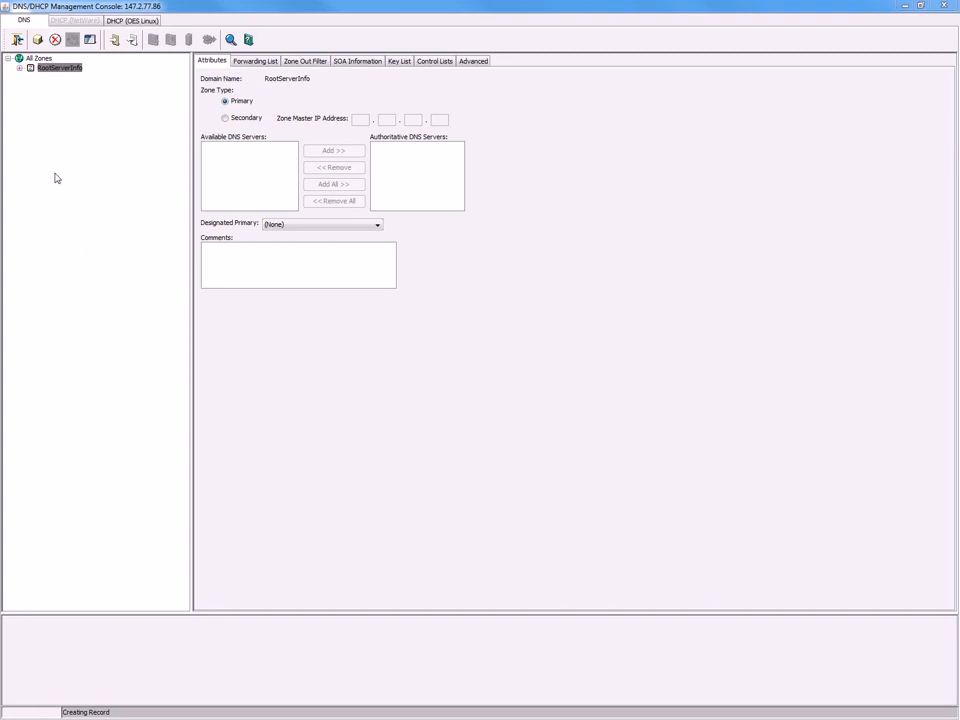
pyautogui.click(20, 68)
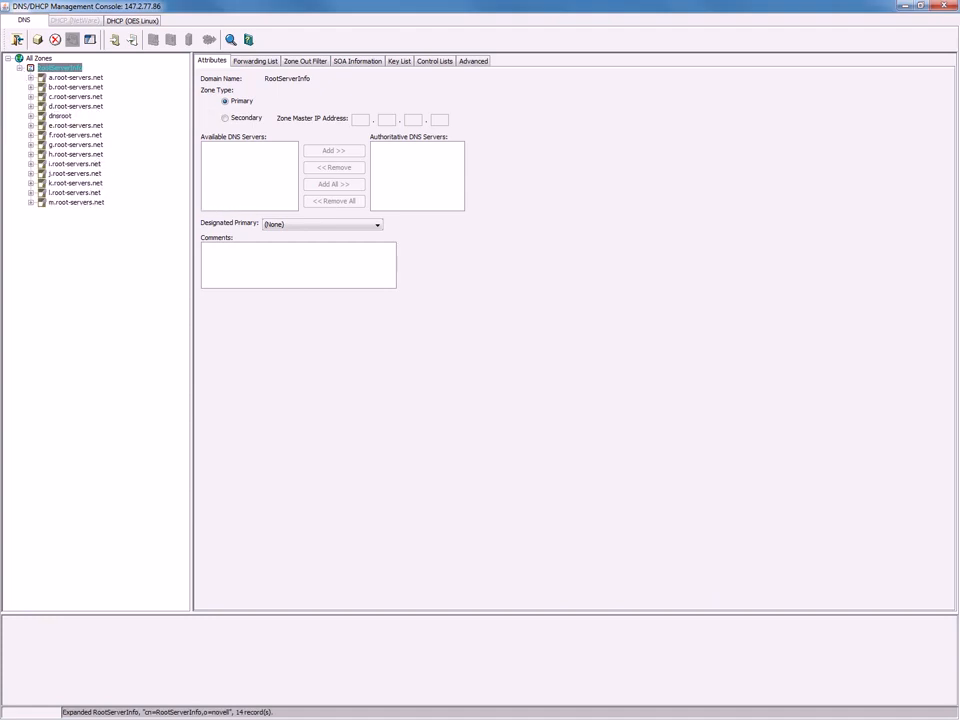
pyautogui.click(21, 69)
pyautogui.click(20, 68)
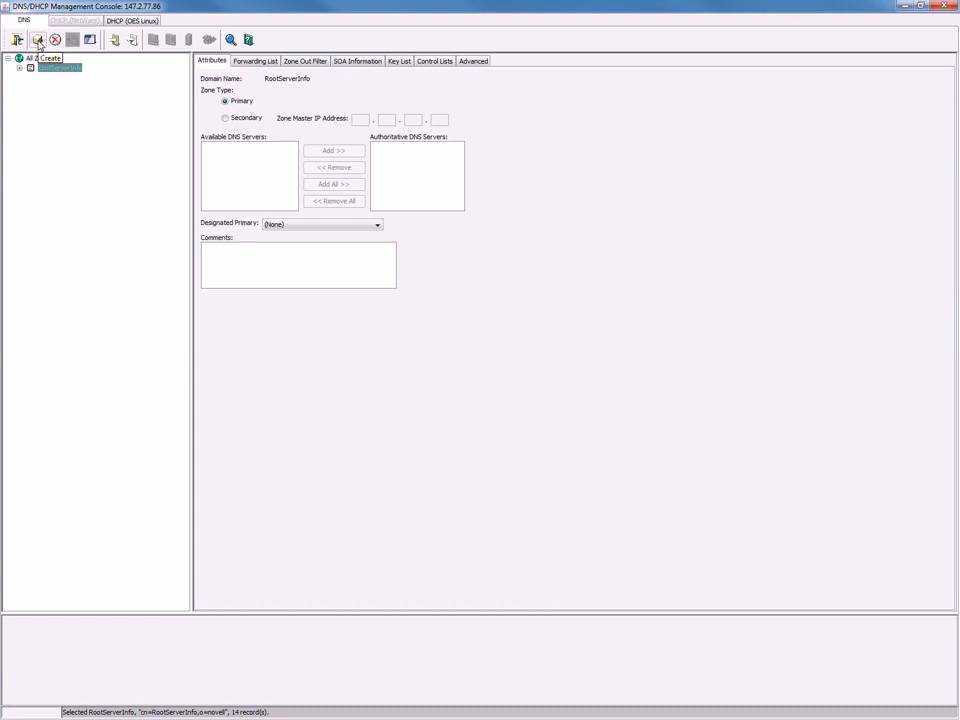
pyautogui.click(37, 41)
pyautogui.click(424, 367)
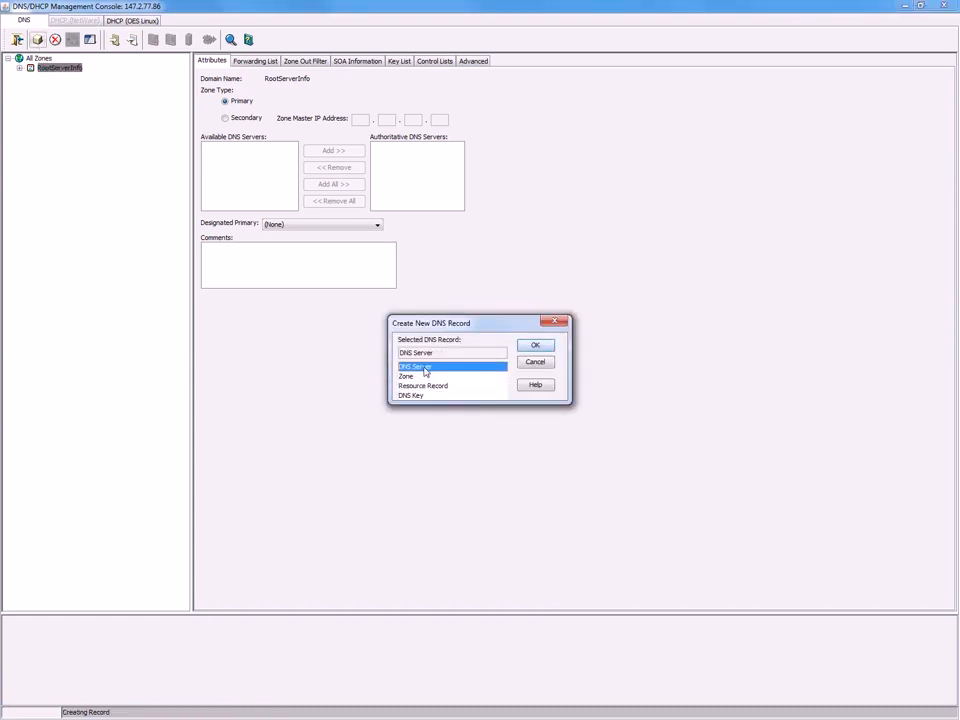
# Select cn=OES2015,o=novell as the DNS server's server object.
pyautogui.click(537, 346)
pyautogui.click(531, 352)
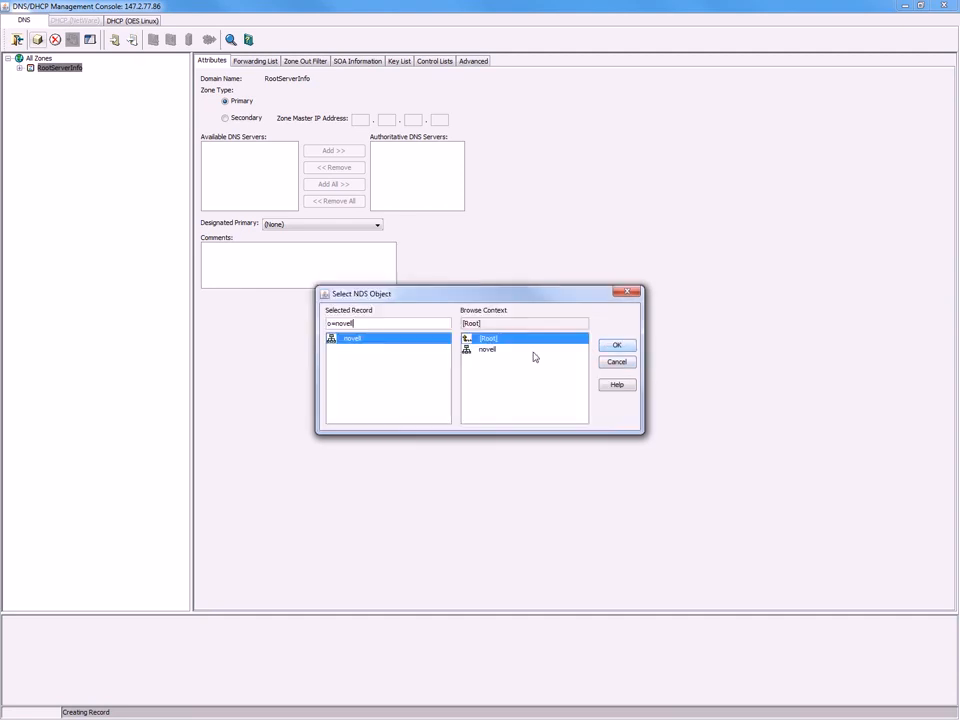
pyautogui.click(494, 350)
pyautogui.doubleClick(495, 350)
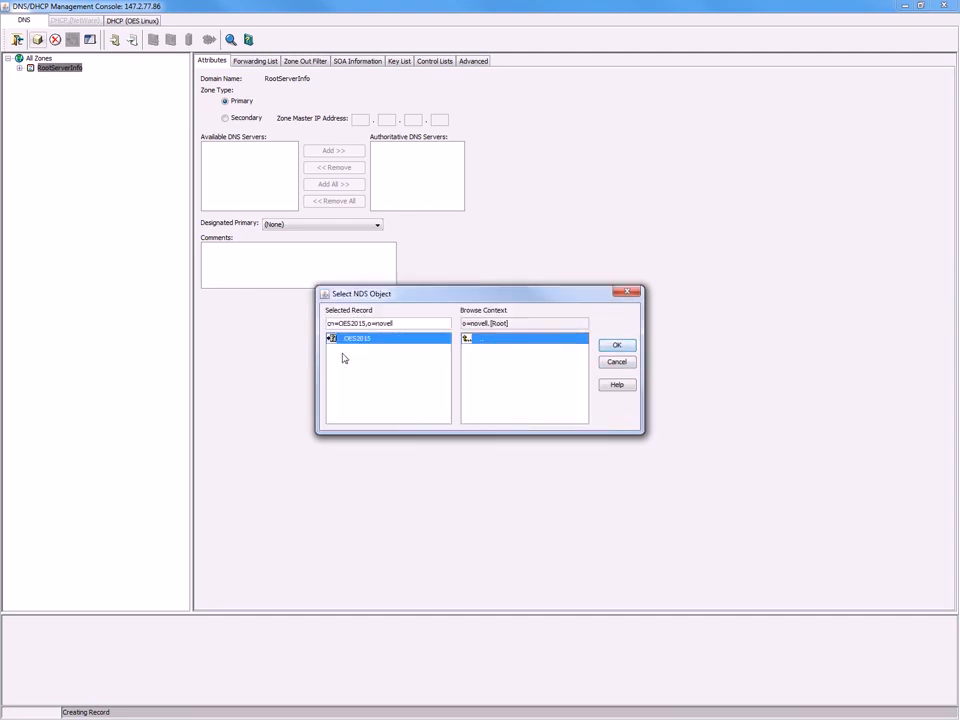
pyautogui.click(630, 350)
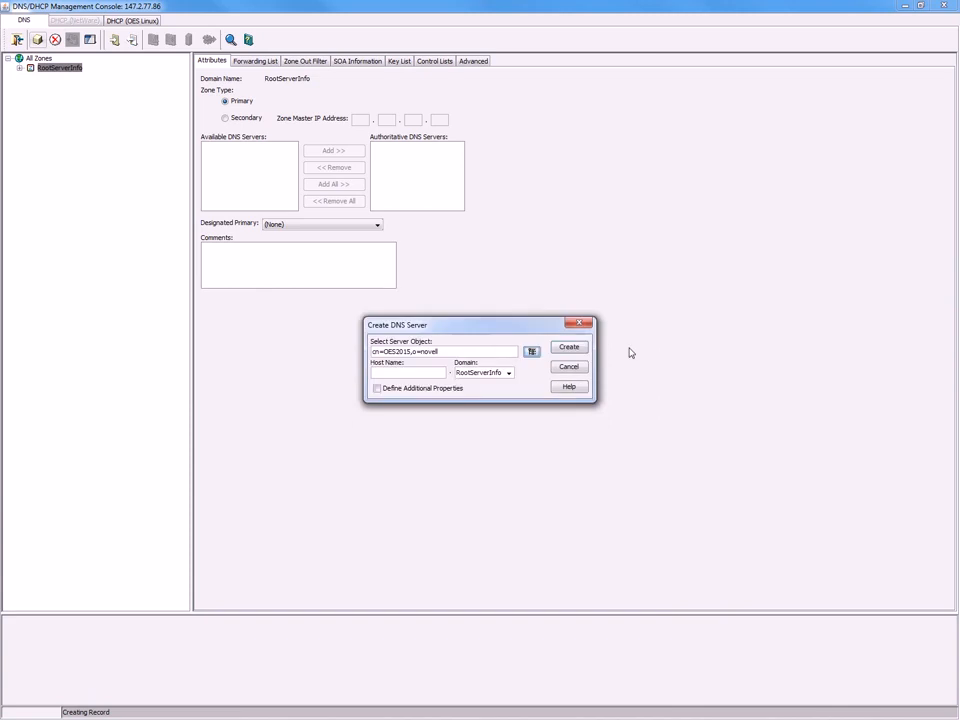
# Enter host name oes2015 and domain novell.com, then create DNS_OES2015.
pyautogui.click(397, 373)
pyautogui.write('oes2015')
pyautogui.doubleClick(502, 370)
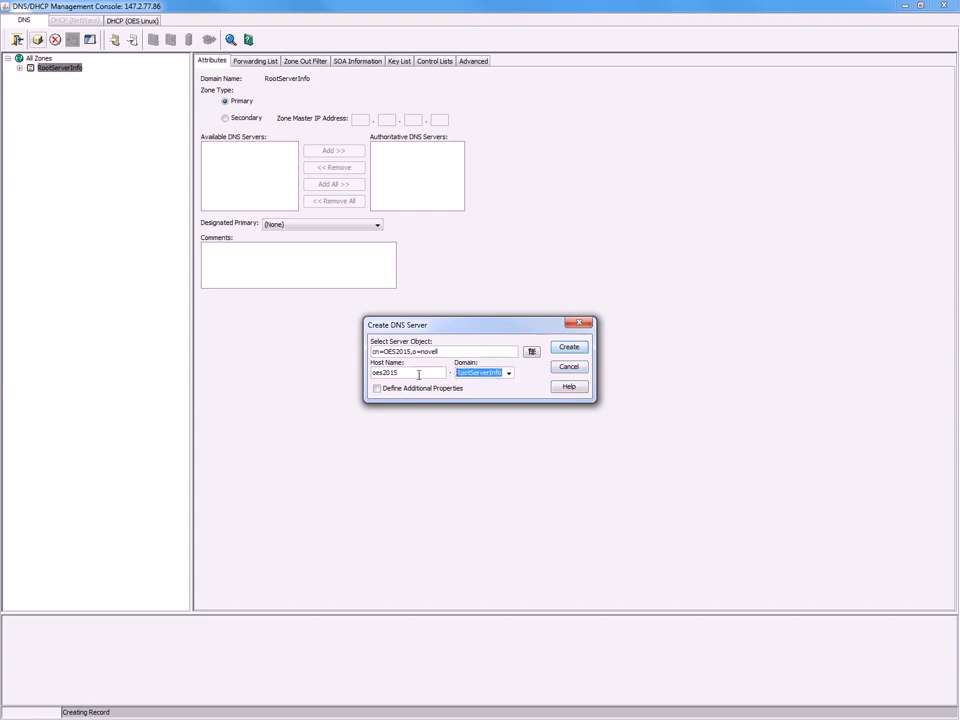
pyautogui.write('novell.com')
pyautogui.click(569, 347)
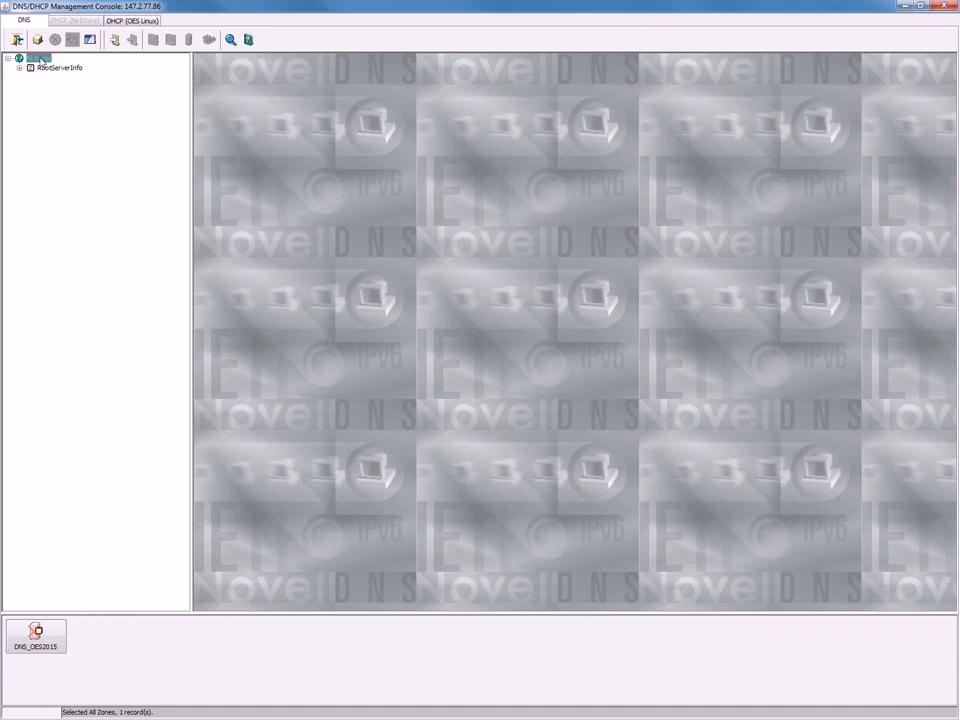
# Create the zone novell.com with DNS_OES2015 as authoritative server, then select All Zones.
pyautogui.click(38, 41)
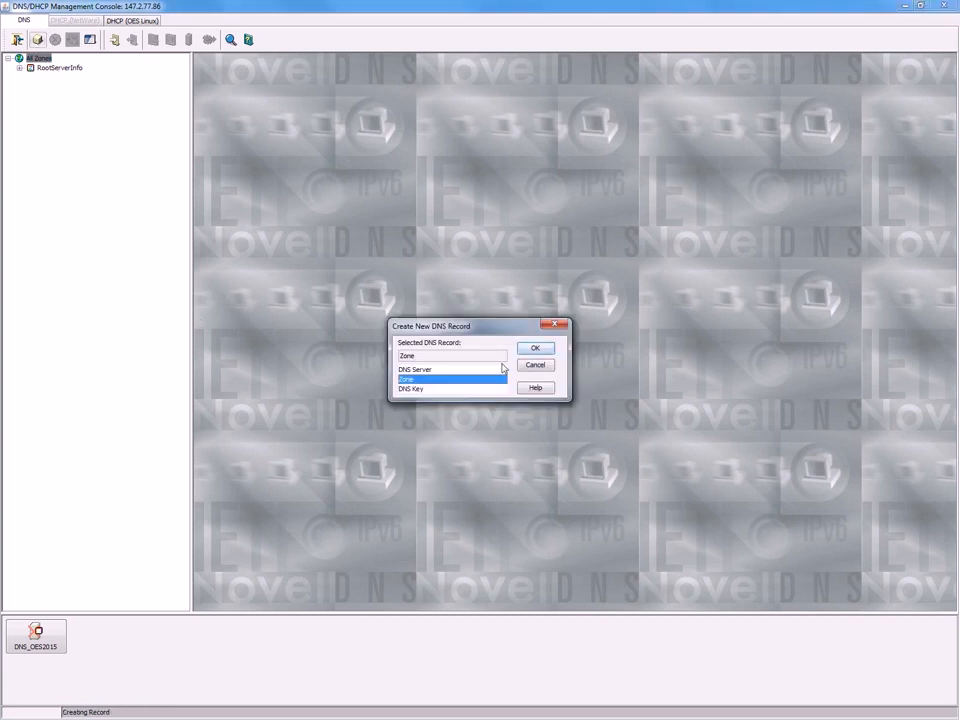
pyautogui.click(537, 349)
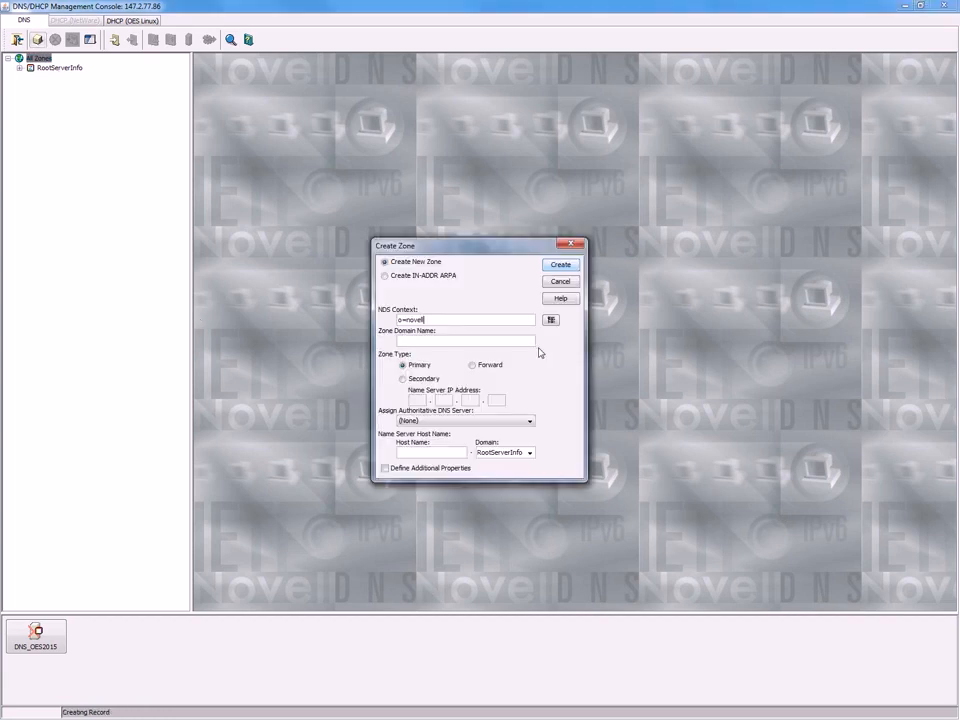
pyautogui.click(422, 341)
pyautogui.write('novell.com')
pyautogui.click(532, 423)
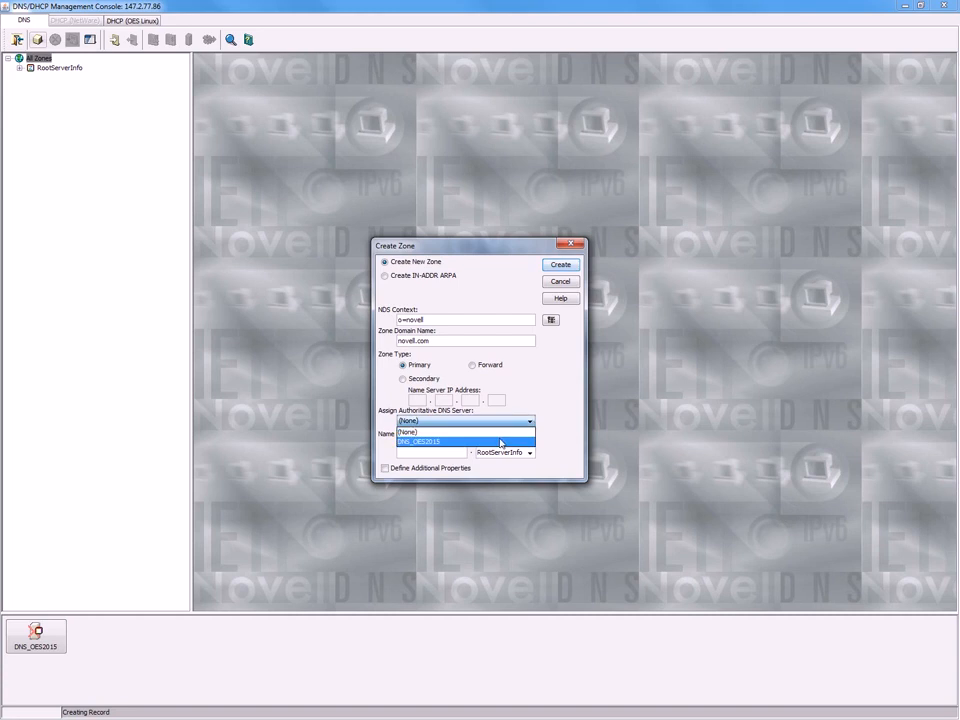
pyautogui.click(501, 443)
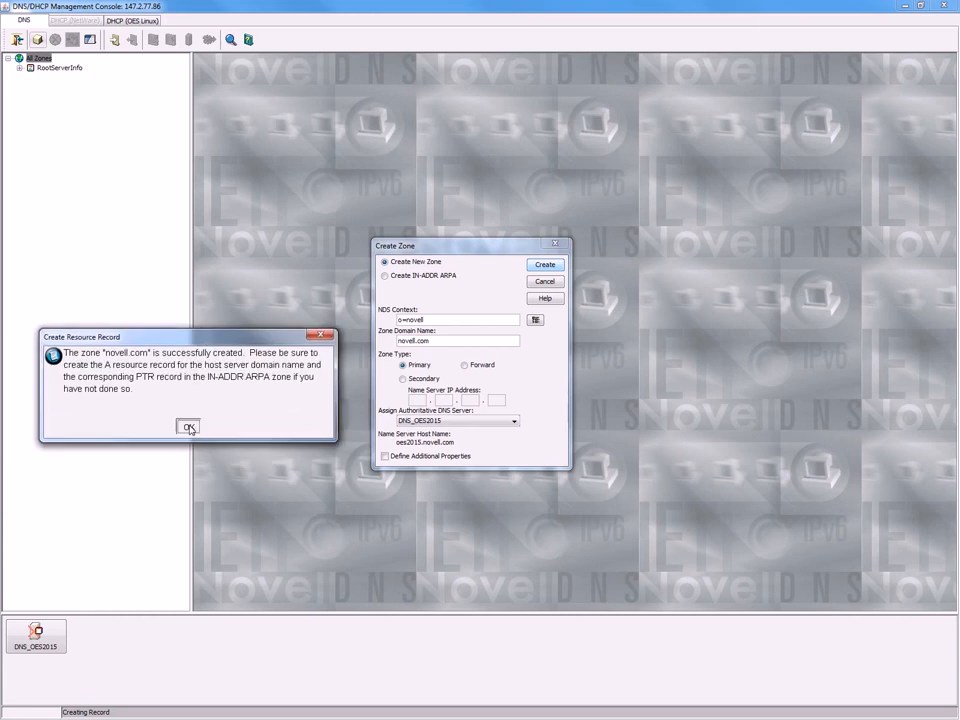
pyautogui.click(189, 428)
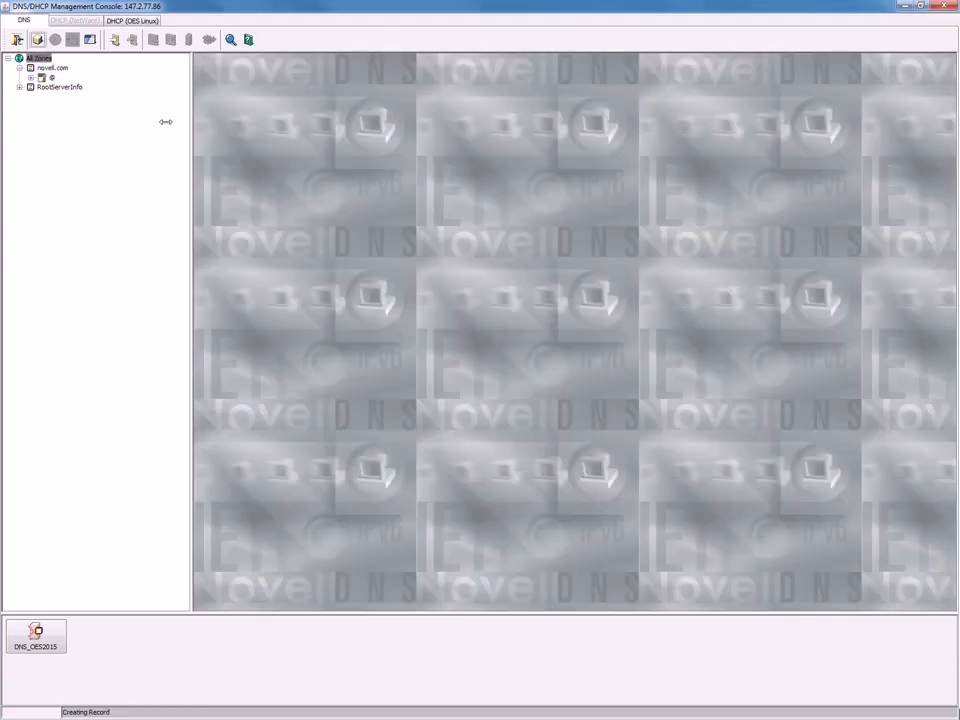
pyautogui.click(36, 60)
# Create reverse zone 2.147.IN-ADDR.ARPA for network 147.2 on DNS_OES2015, then refresh All Zones.
pyautogui.click(38, 40)
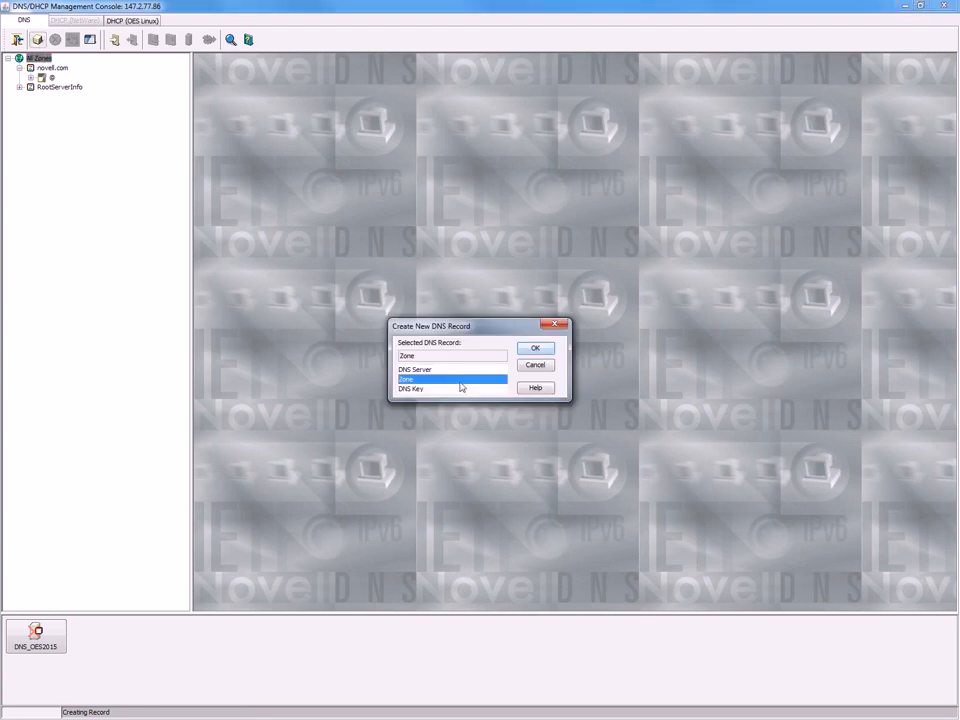
pyautogui.click(538, 349)
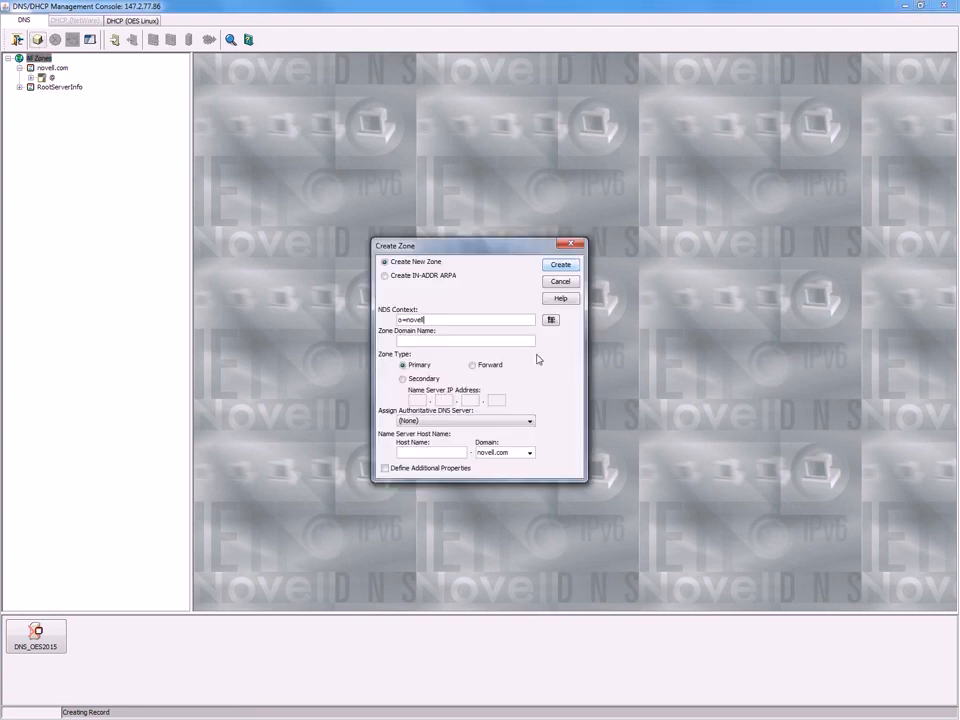
pyautogui.click(385, 275)
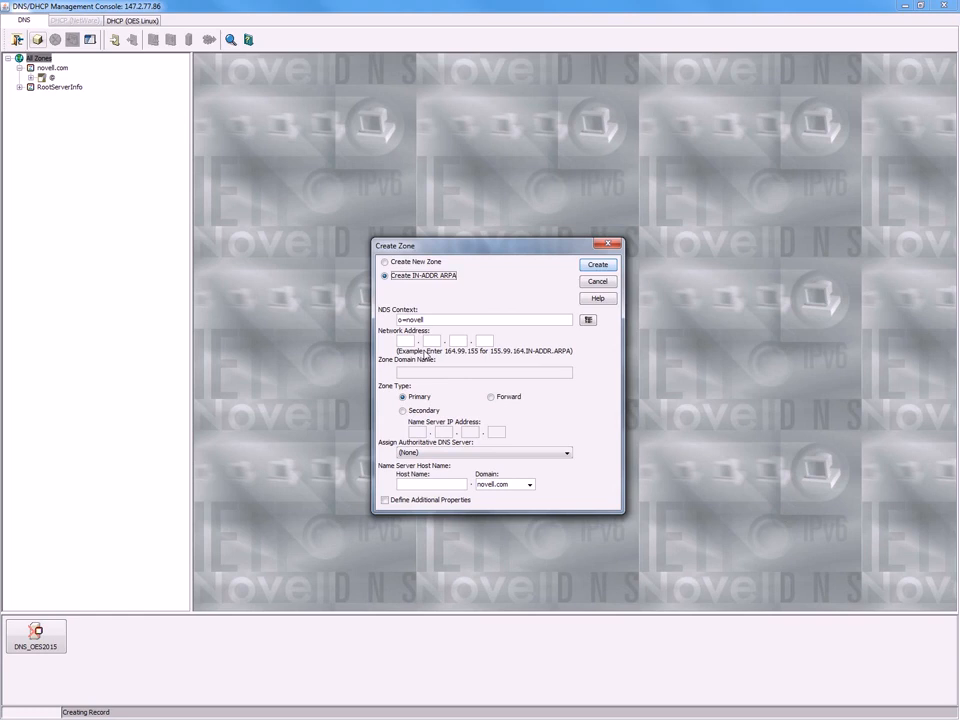
pyautogui.click(406, 342)
pyautogui.write('147')
pyautogui.click(431, 342)
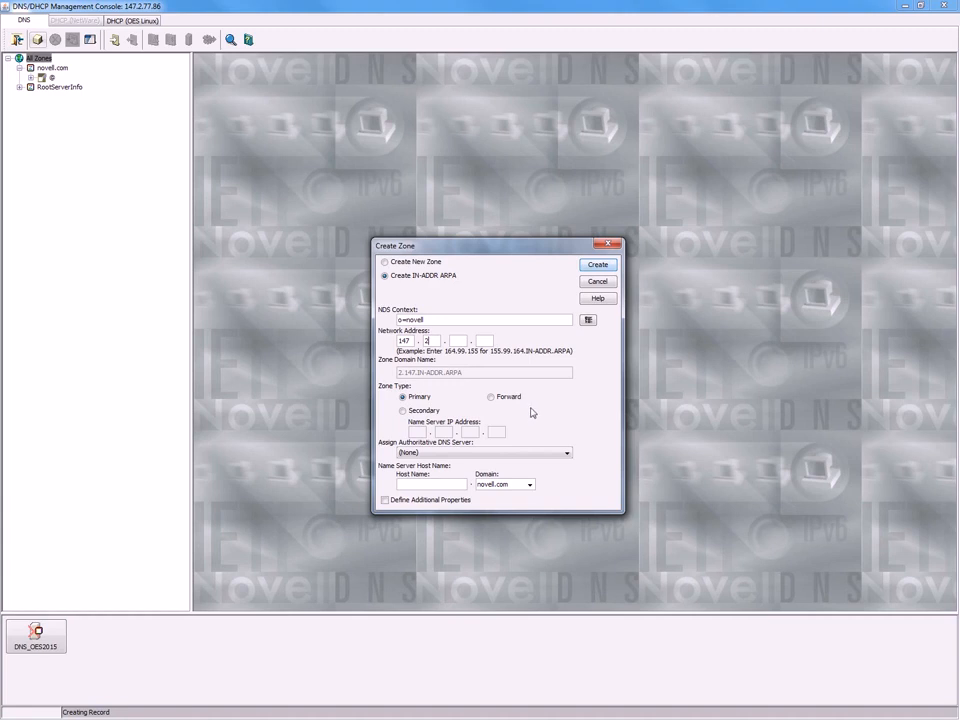
pyautogui.write('2')
pyautogui.click(567, 454)
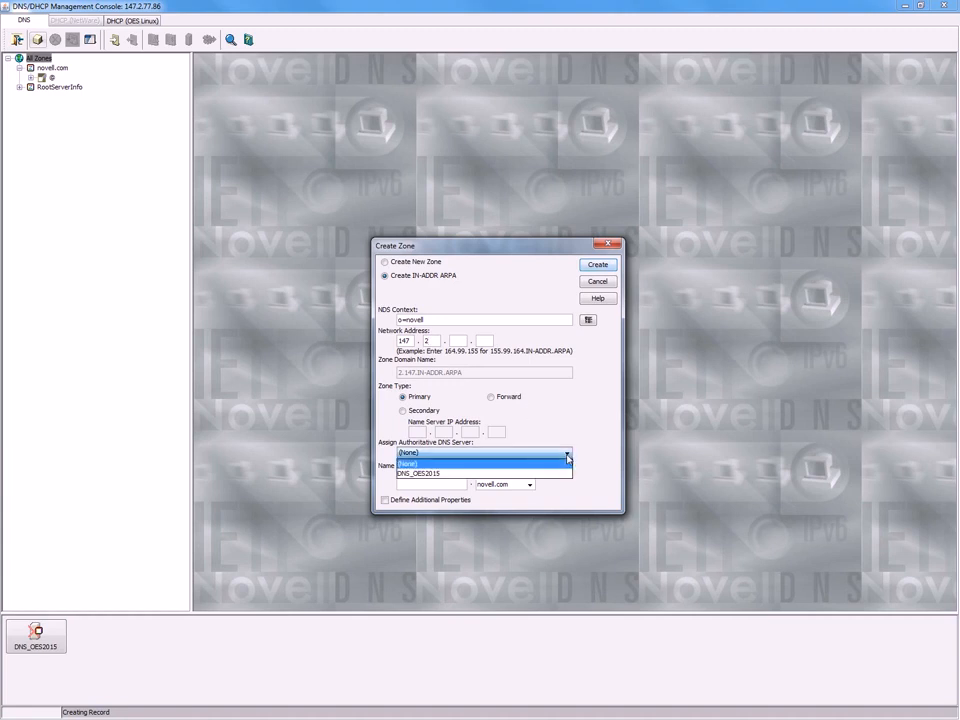
pyautogui.click(553, 476)
pyautogui.click(597, 267)
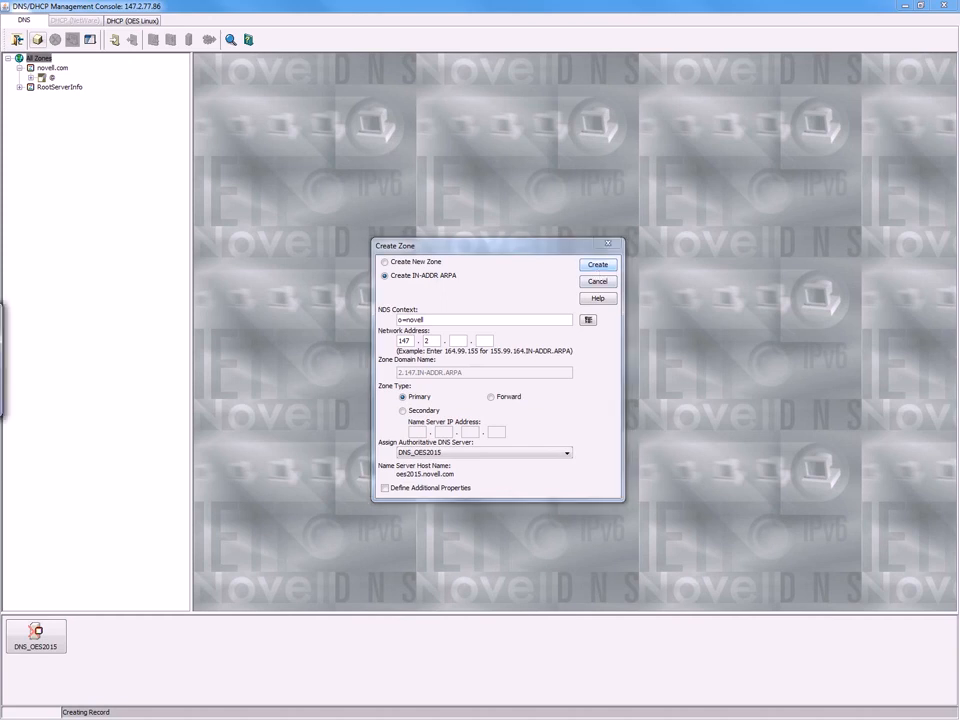
pyautogui.click(199, 405)
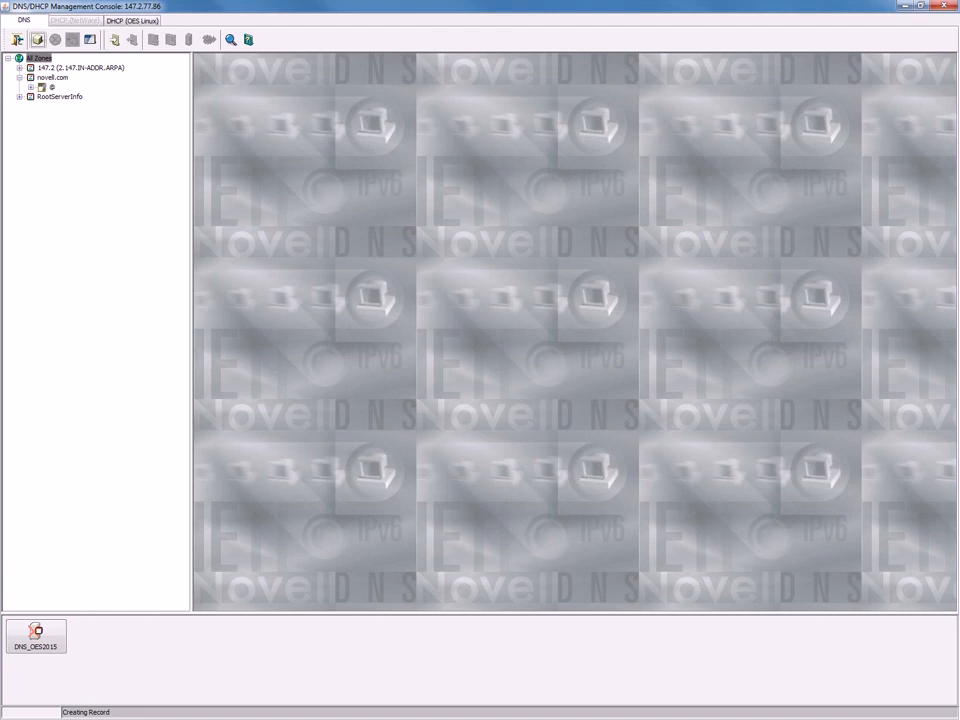
pyautogui.click(62, 59)
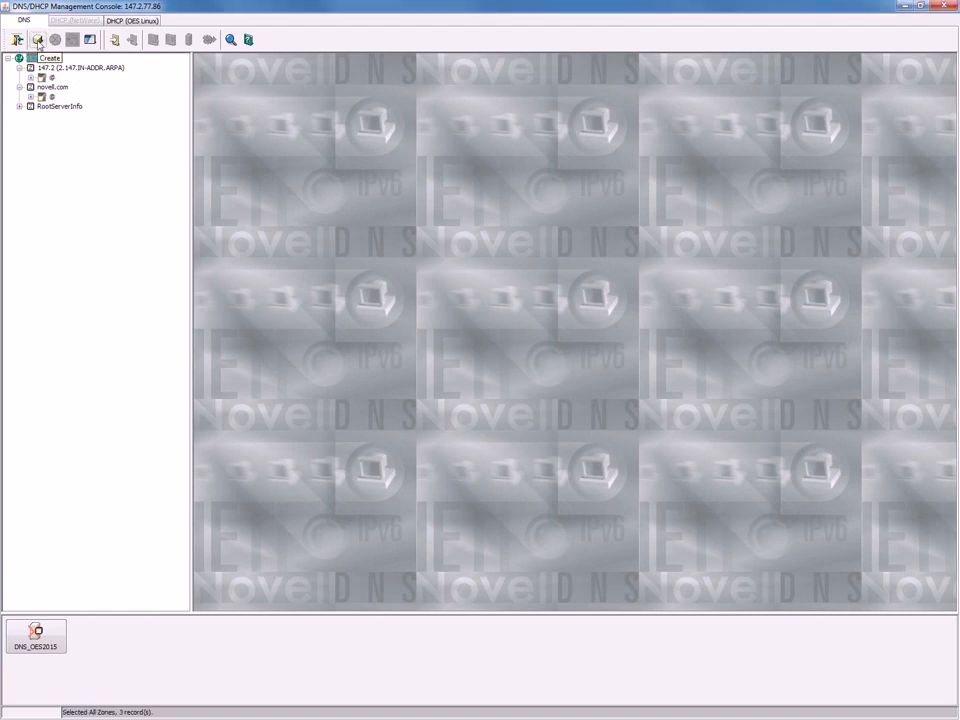
# Create reverse zone 1.168.192.IN-ADDR.ARPA for network 192.168.1 on DNS_OES2015 and open it.
pyautogui.click(38, 41)
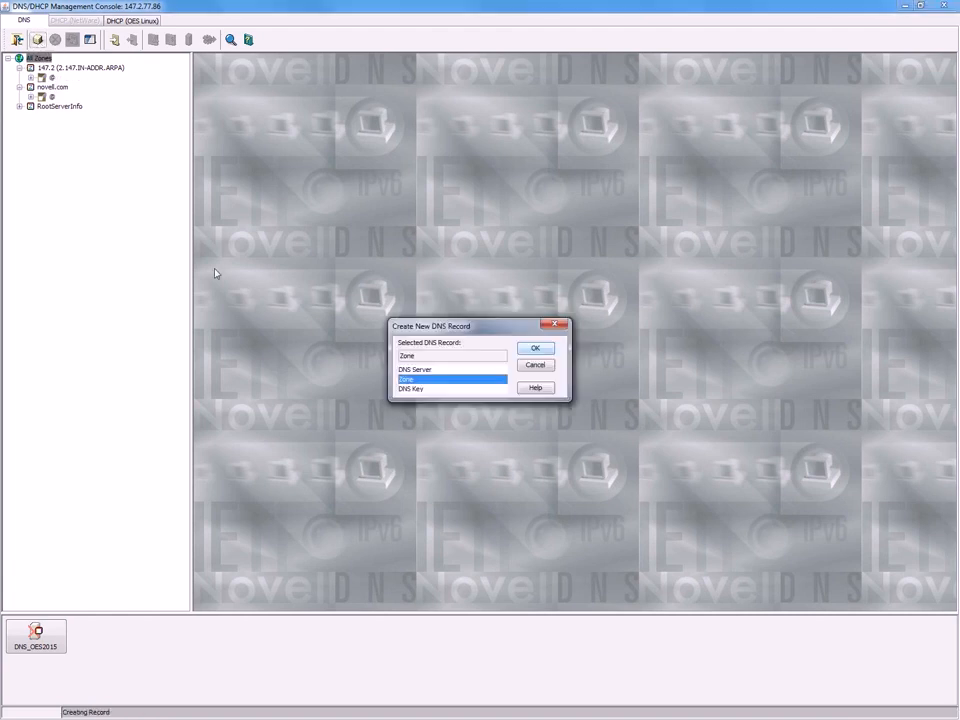
pyautogui.click(537, 348)
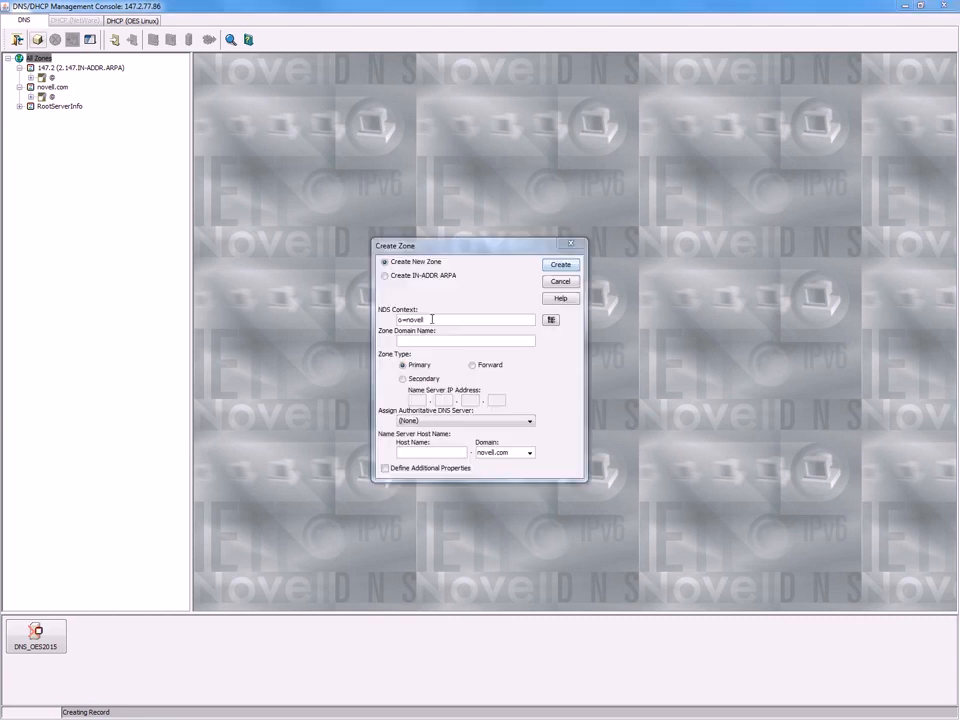
pyautogui.click(391, 279)
pyautogui.click(407, 341)
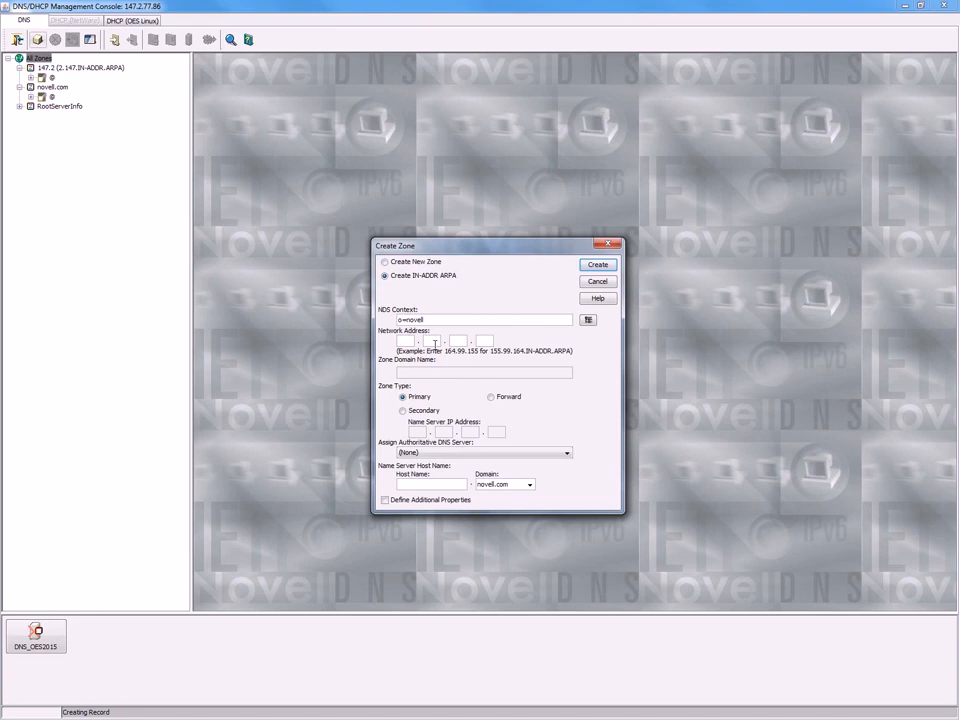
pyautogui.write('192.168.1.')
pyautogui.click(567, 456)
pyautogui.click(560, 472)
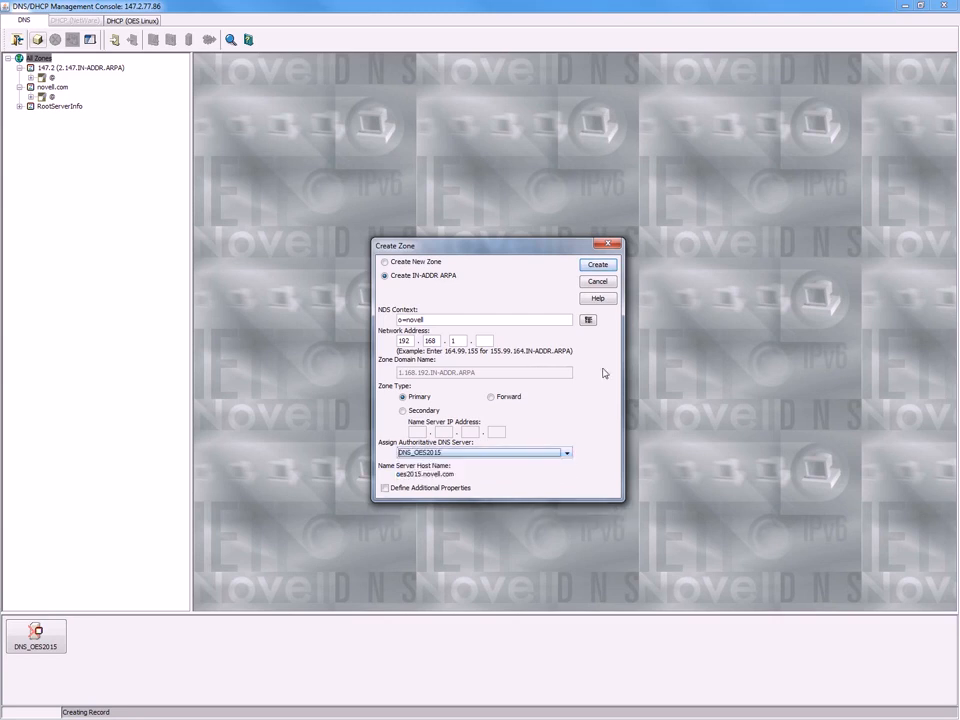
pyautogui.click(599, 265)
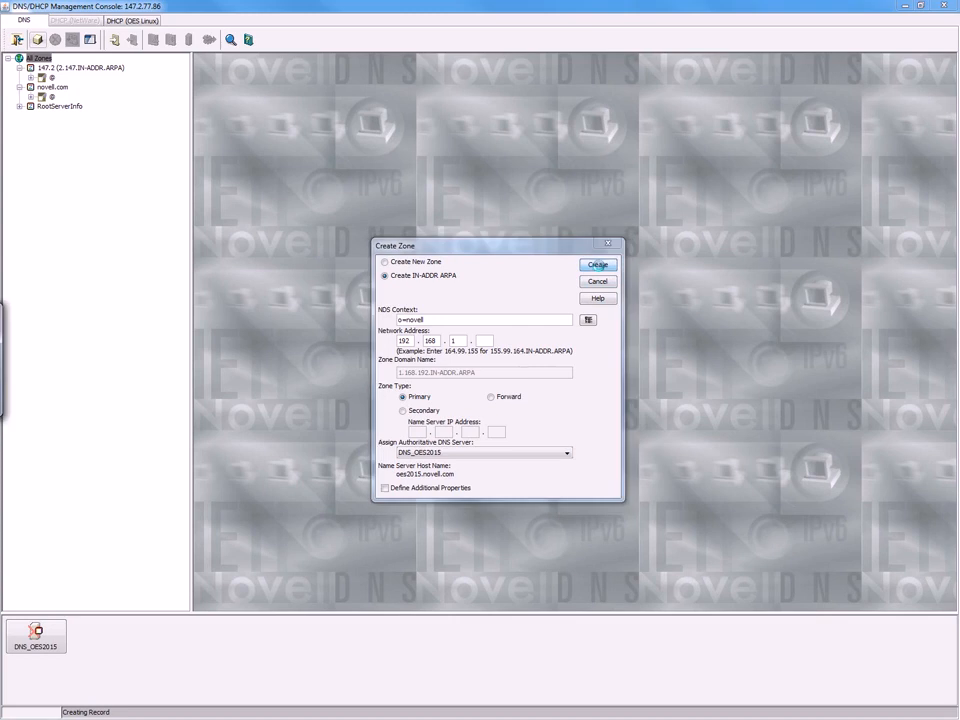
pyautogui.moveTo(4, 315); pyautogui.dragTo(258, 315)
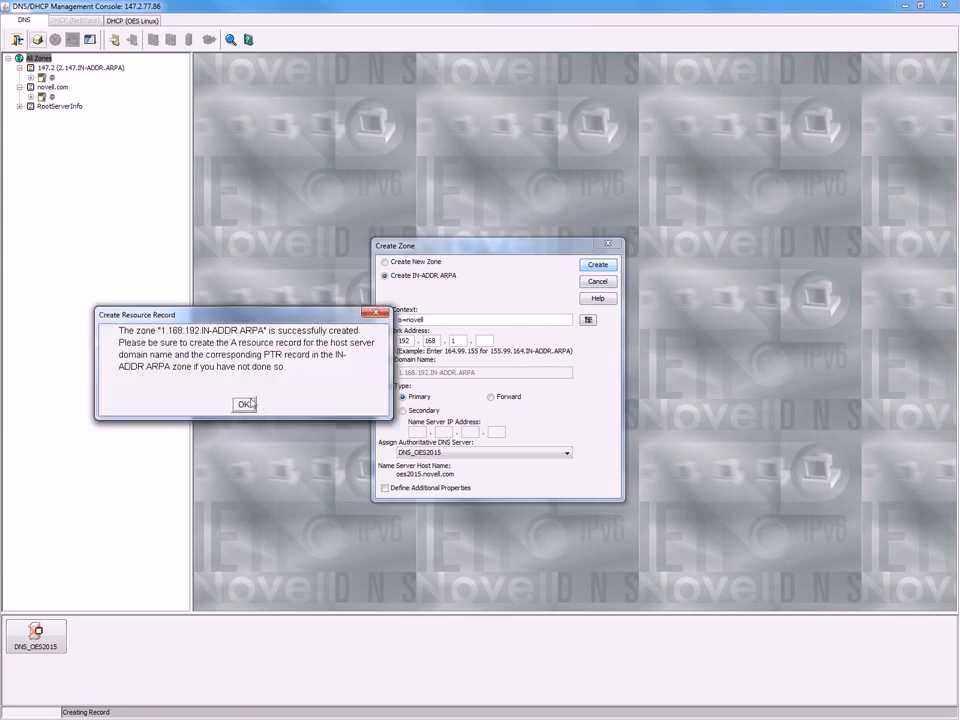
pyautogui.click(245, 402)
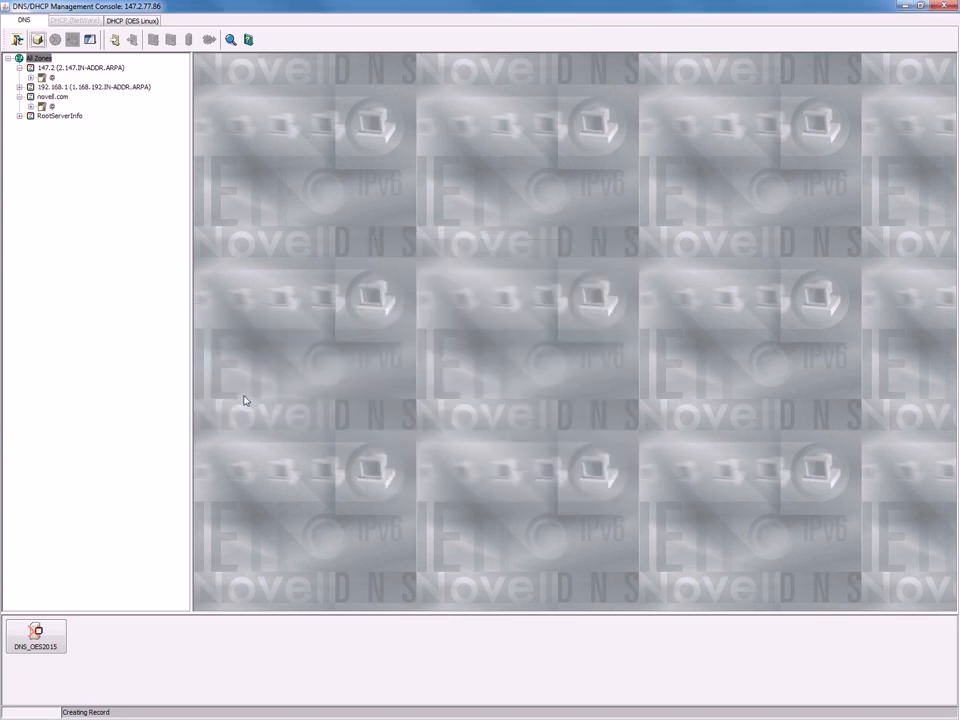
pyautogui.click(20, 87)
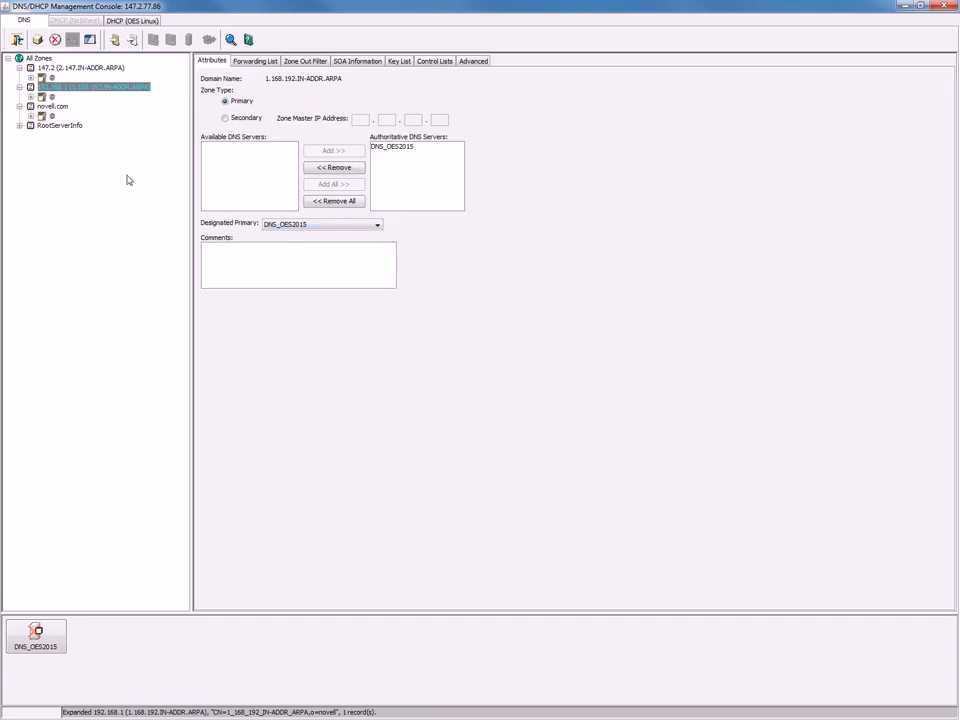
# Add an A record oes2015 pointing to 147.2.77.86 in the novell.com zone.
pyautogui.click(52, 106)
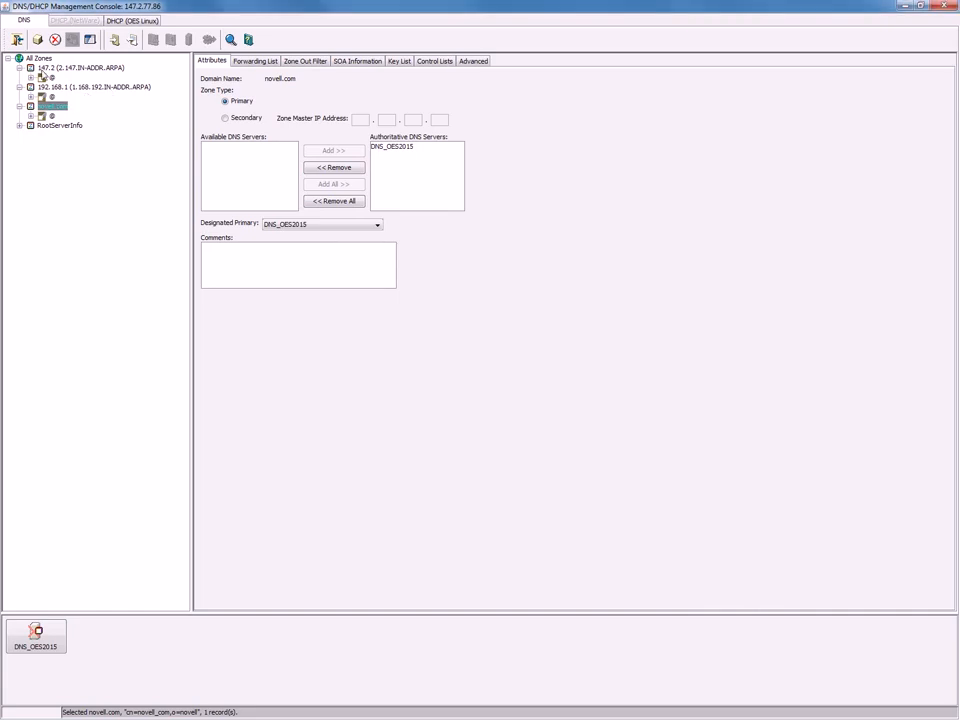
pyautogui.click(37, 39)
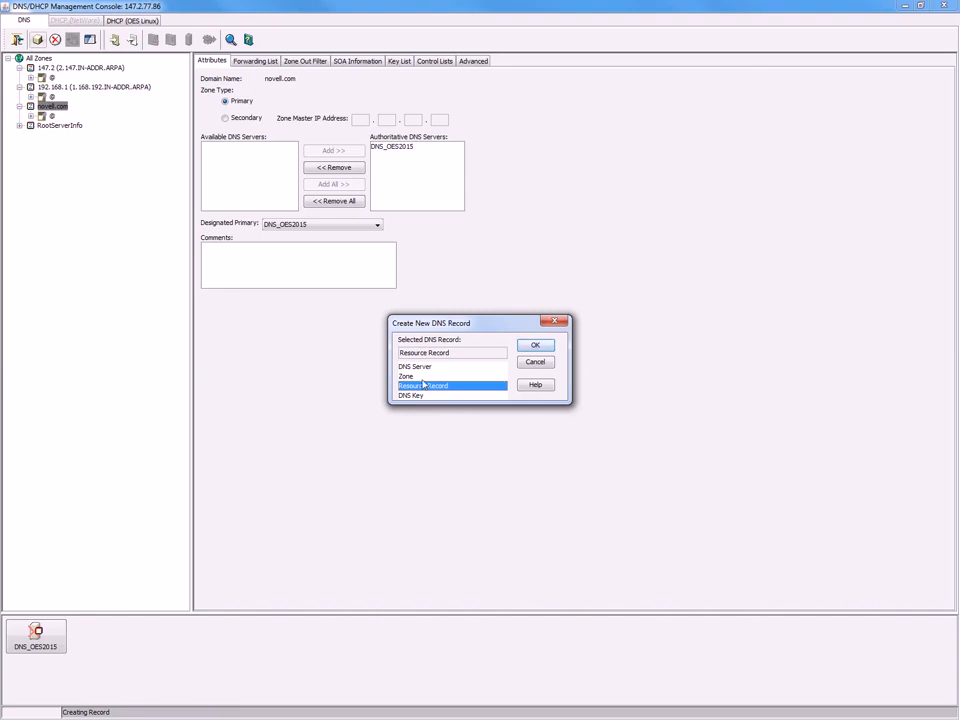
pyautogui.click(536, 345)
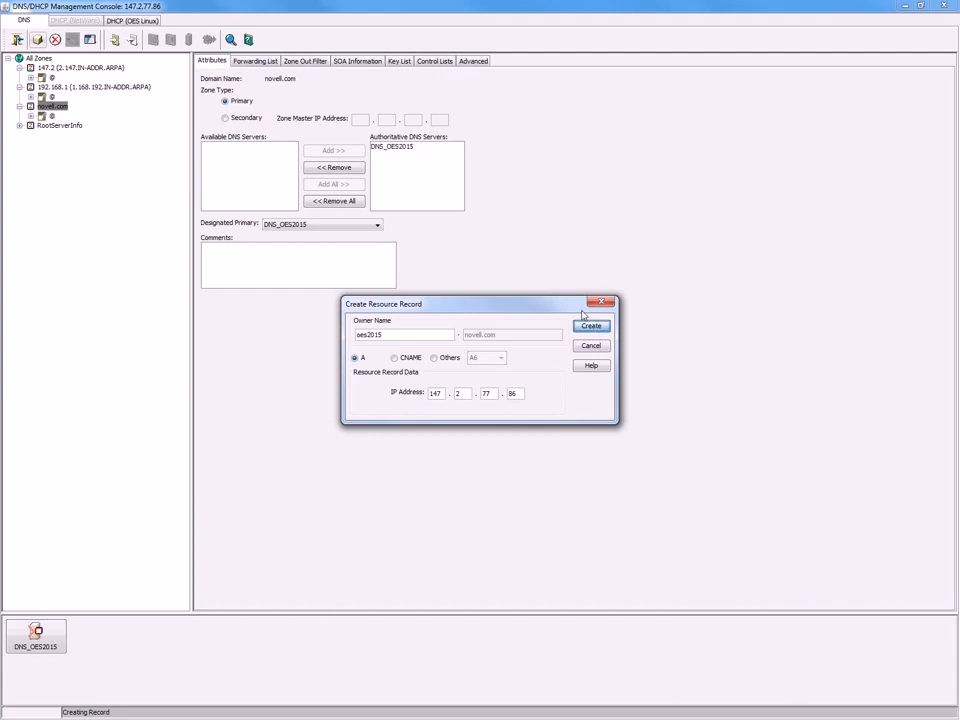
pyautogui.click(591, 326)
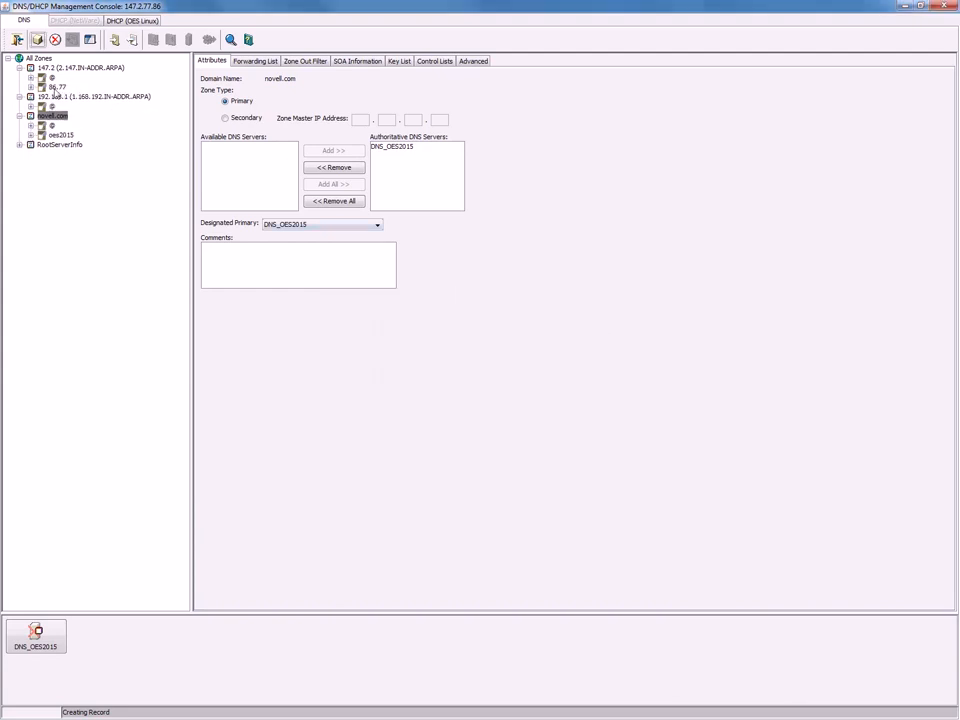
# Check that 86.77 maps to oes2015.novell.com, then start a new novell.com resource record.
pyautogui.click(30, 87)
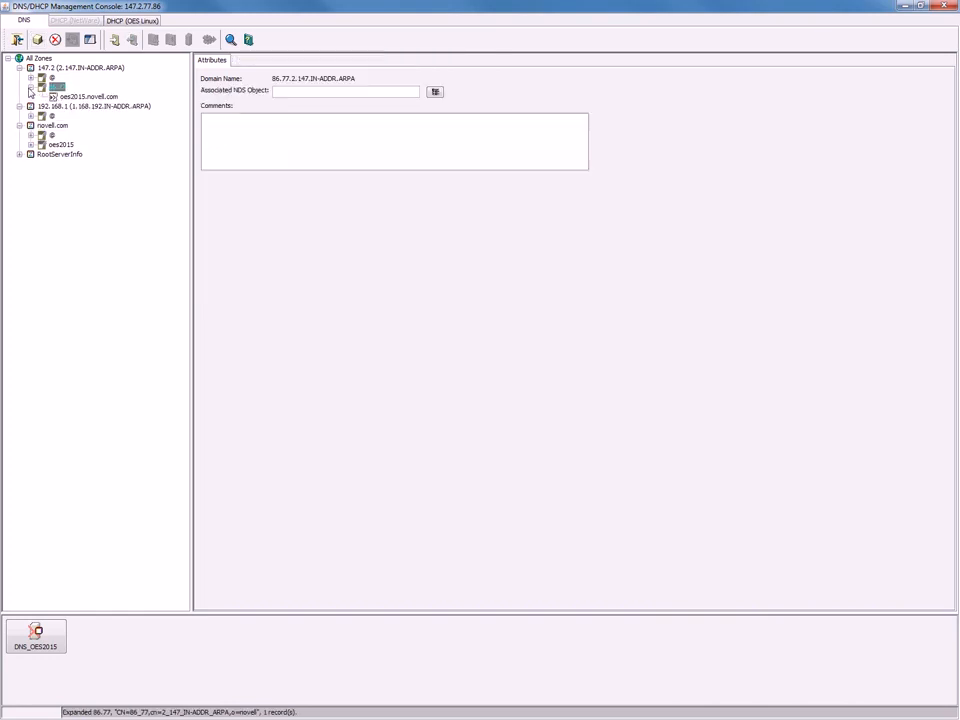
pyautogui.click(30, 145)
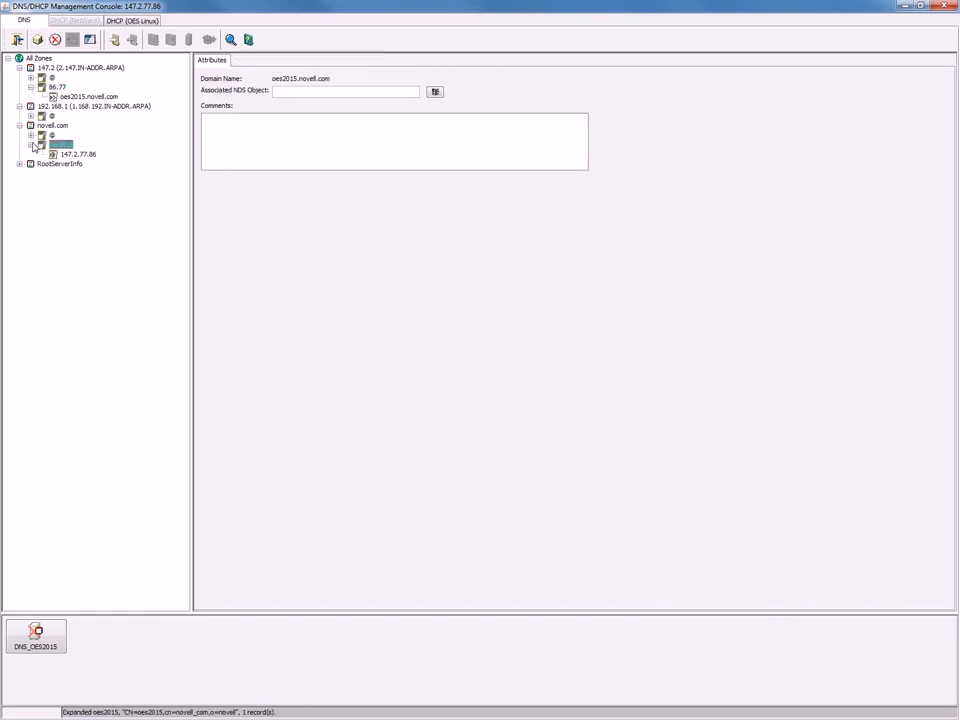
pyautogui.click(57, 88)
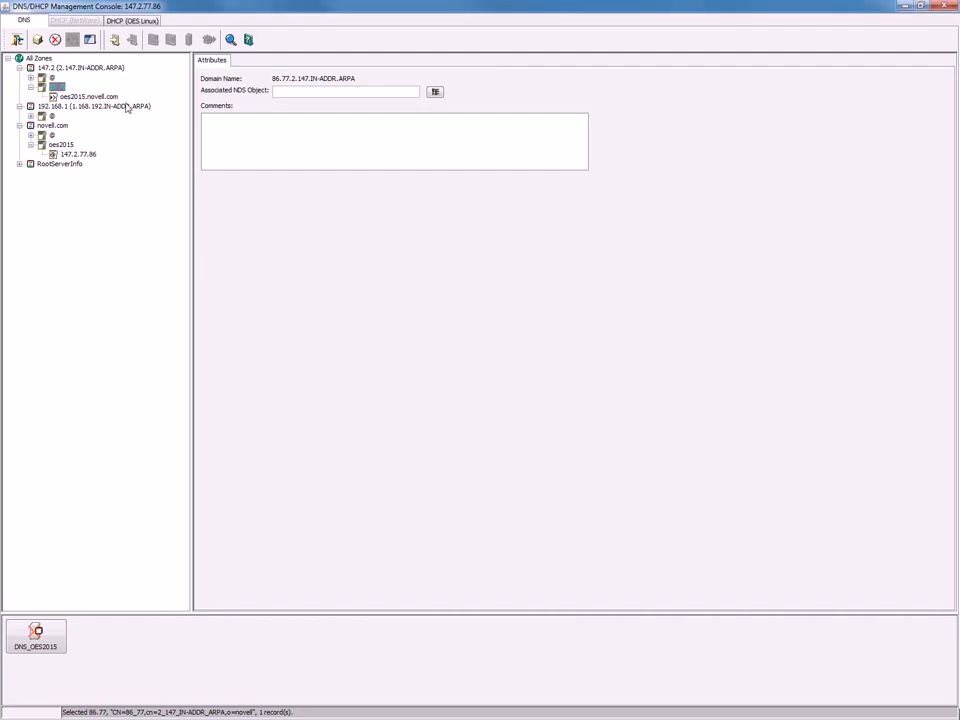
pyautogui.click(56, 126)
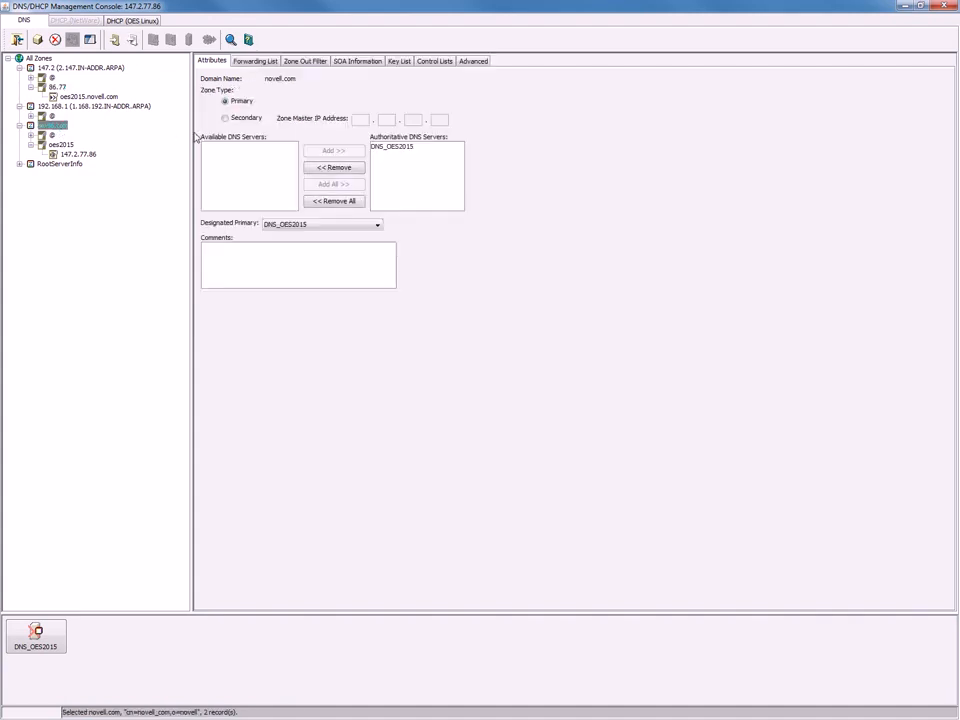
pyautogui.click(37, 39)
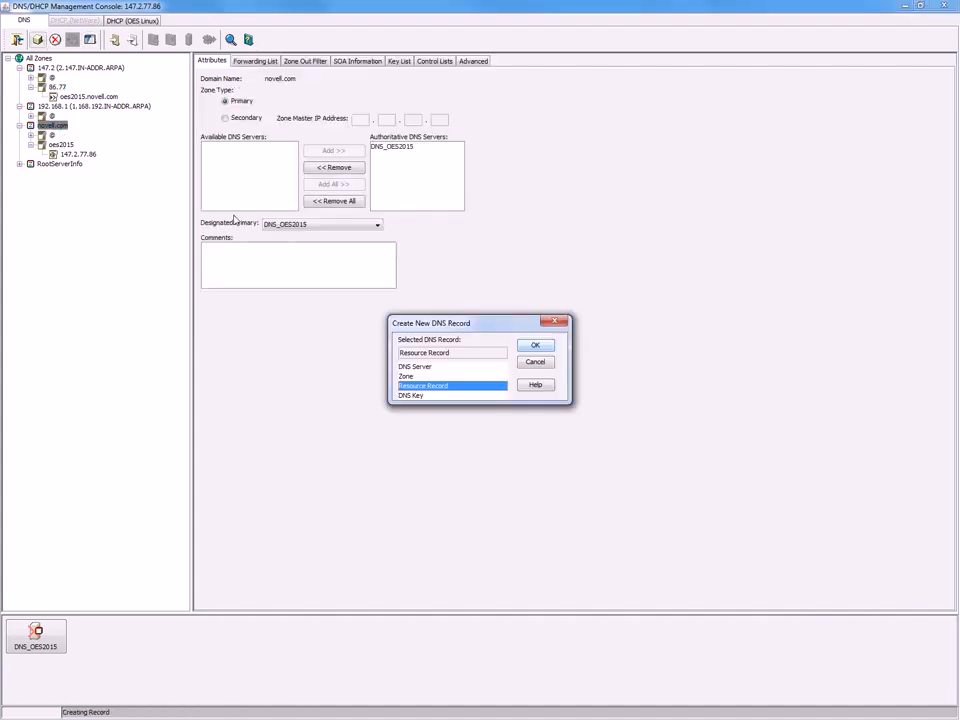
# Add host www at 192.168.1.10 to novell.com and check its reverse entry 10.
pyautogui.click(535, 345)
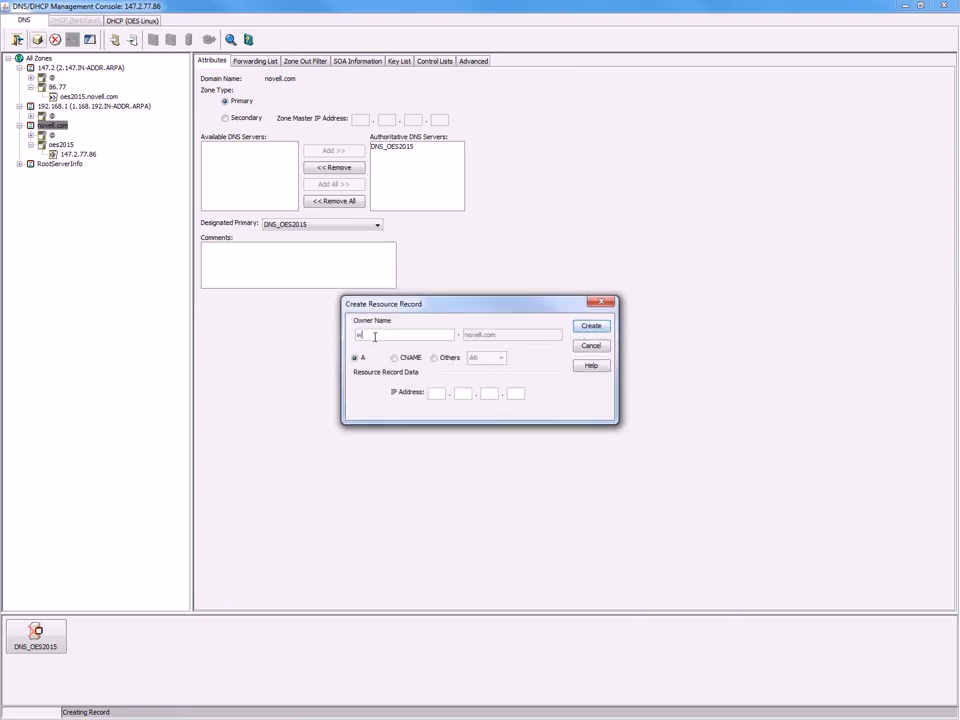
pyautogui.click(437, 394)
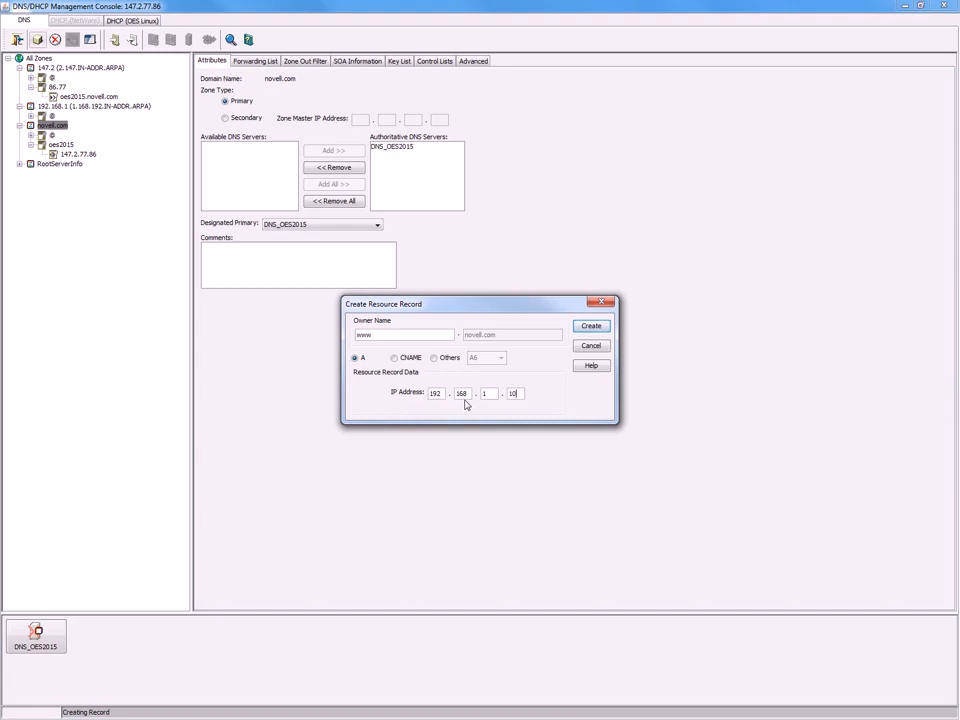
pyautogui.click(589, 327)
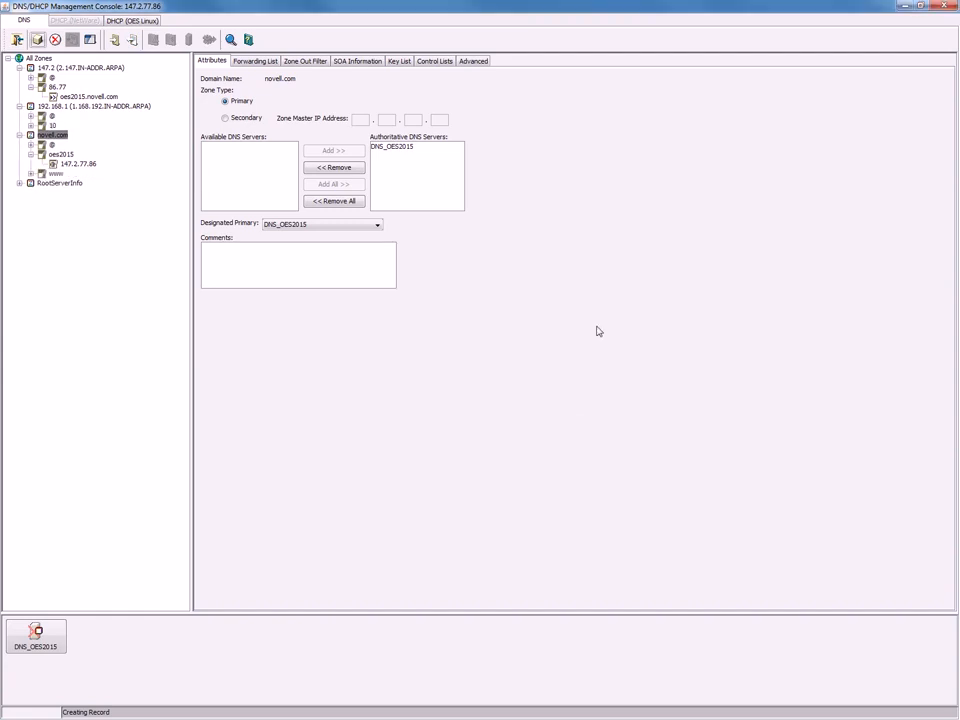
pyautogui.doubleClick(55, 173)
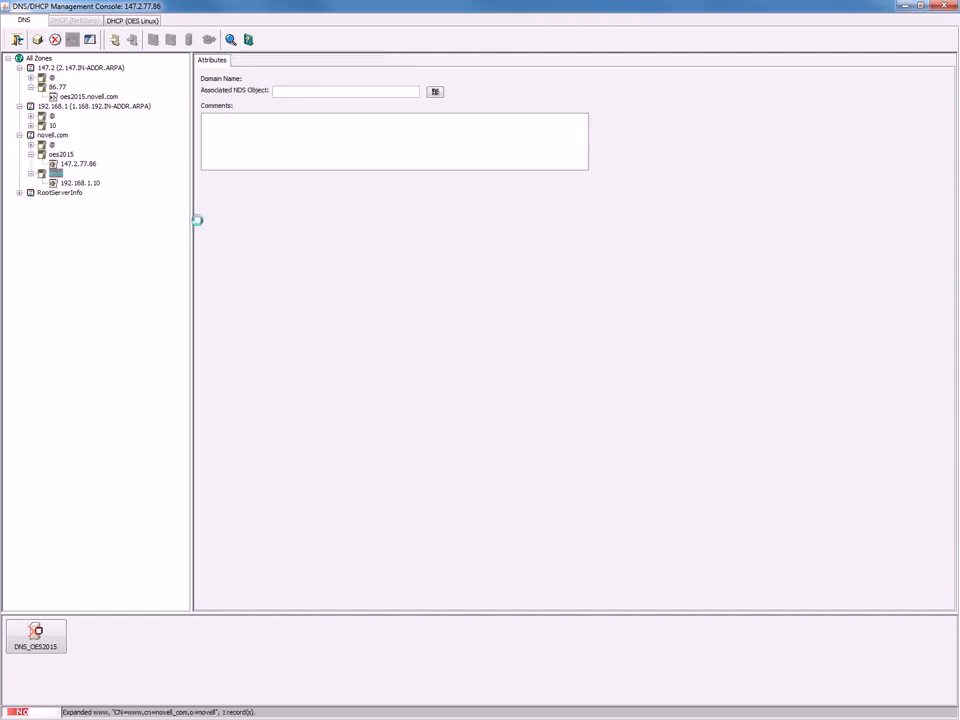
pyautogui.click(79, 184)
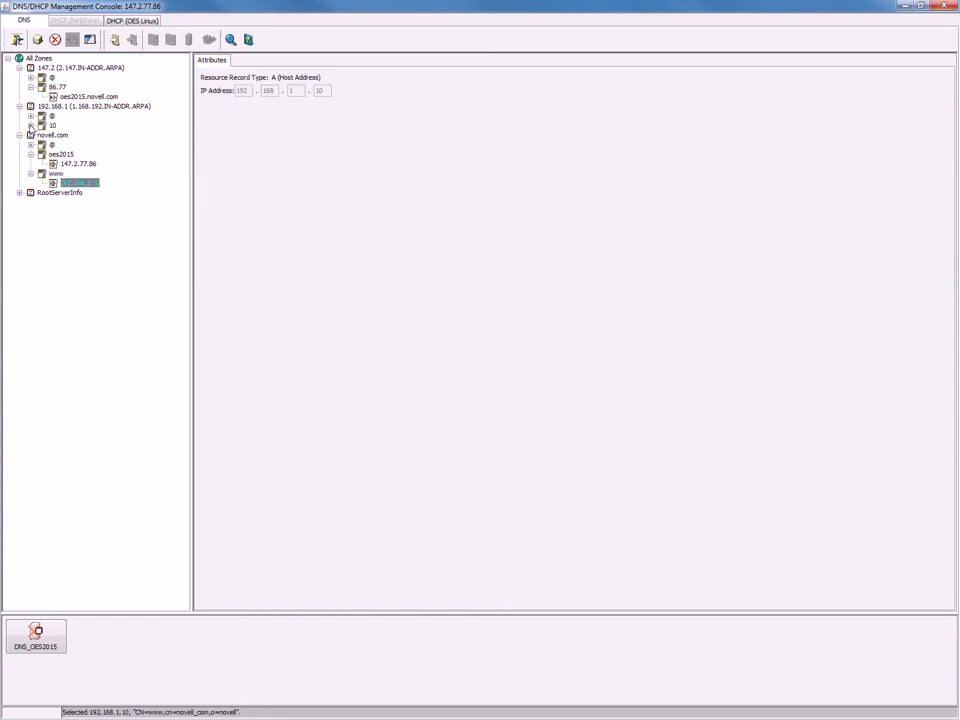
pyautogui.click(31, 126)
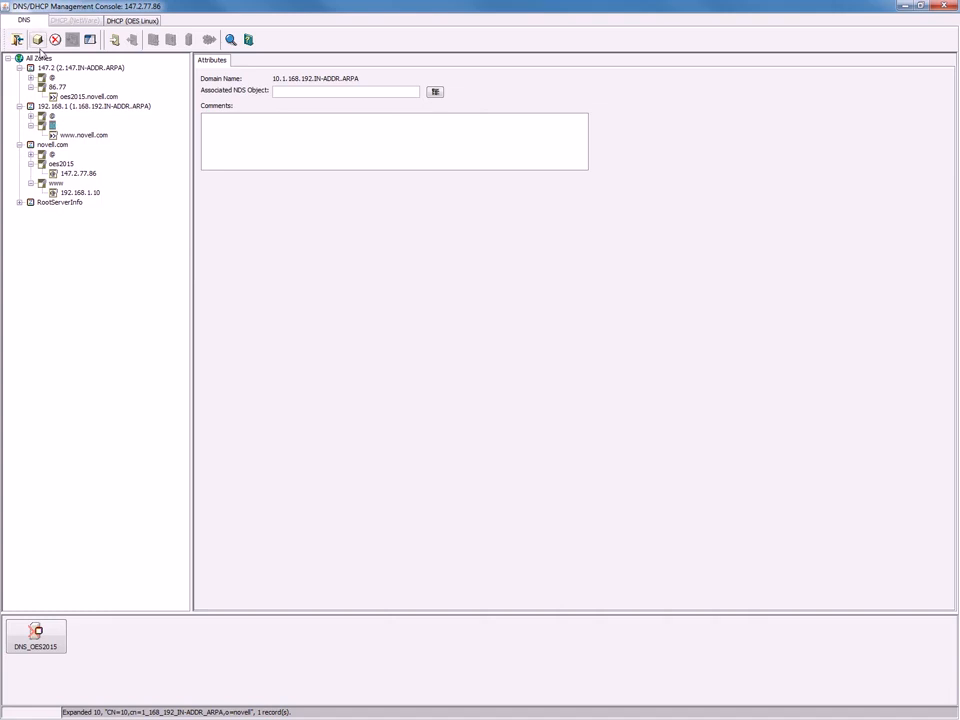
pyautogui.click(53, 144)
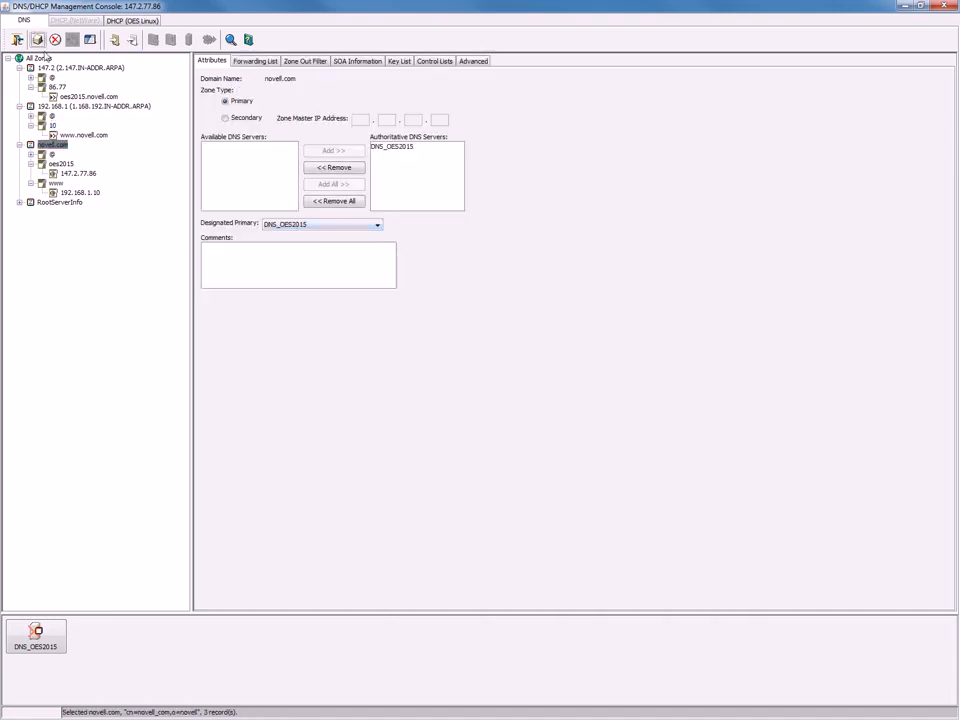
# Create host mail at 192.168.1.20, then expand mail and reverse entry 20 to verify.
pyautogui.click(37, 40)
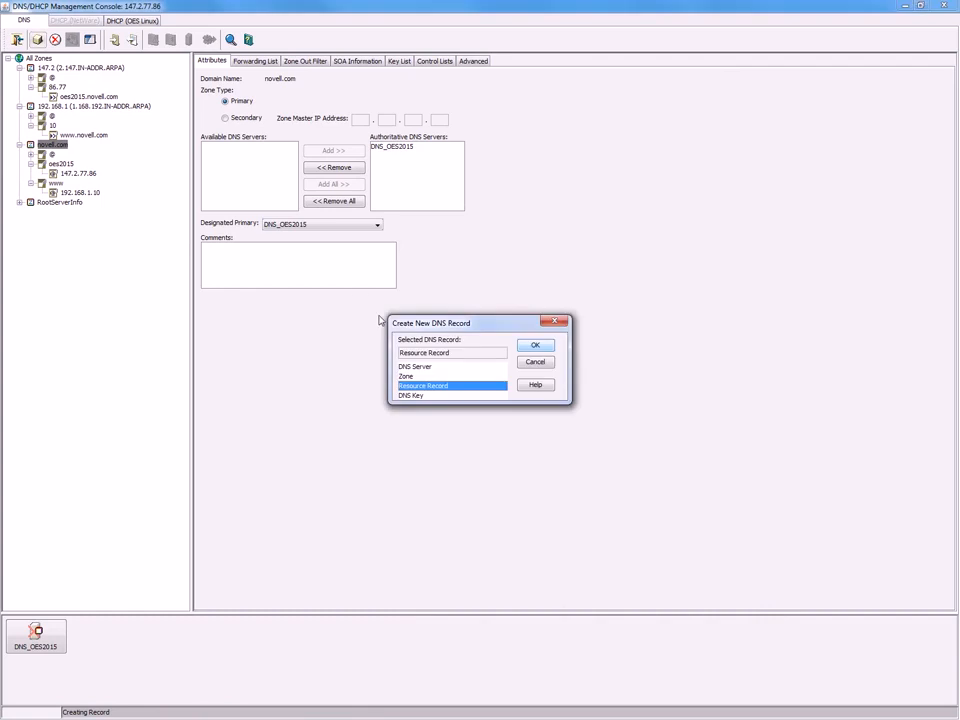
pyautogui.click(535, 345)
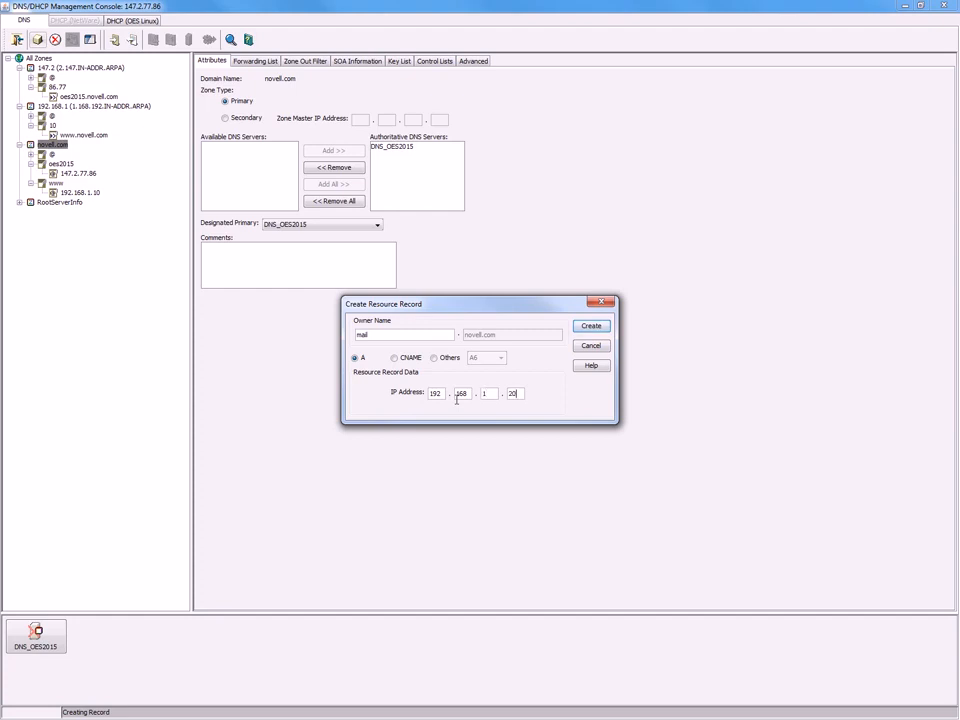
pyautogui.click(591, 326)
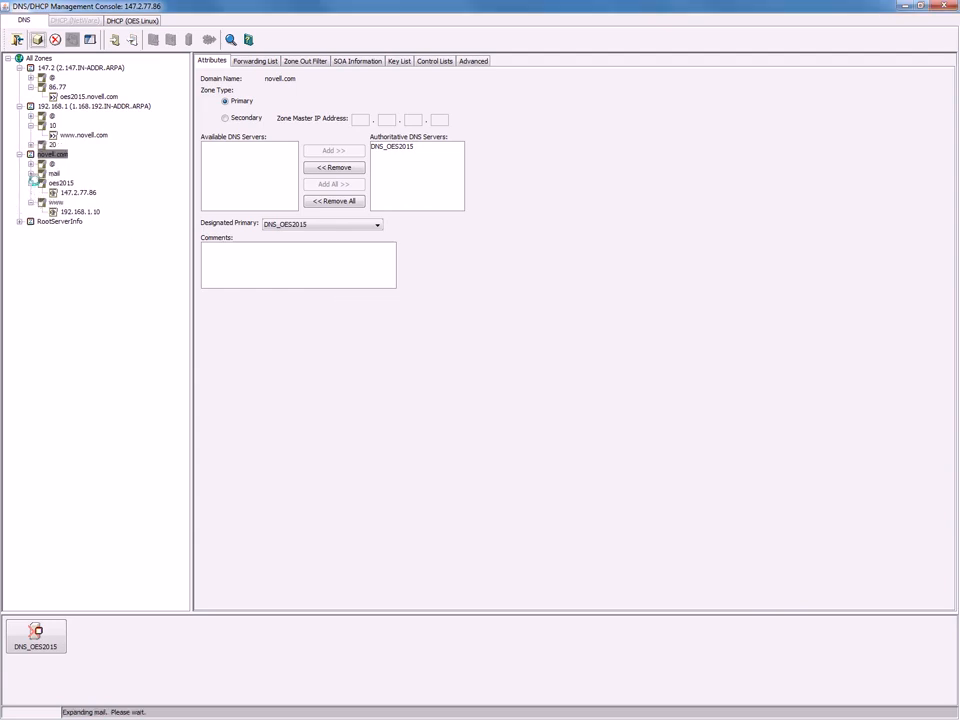
pyautogui.click(32, 175)
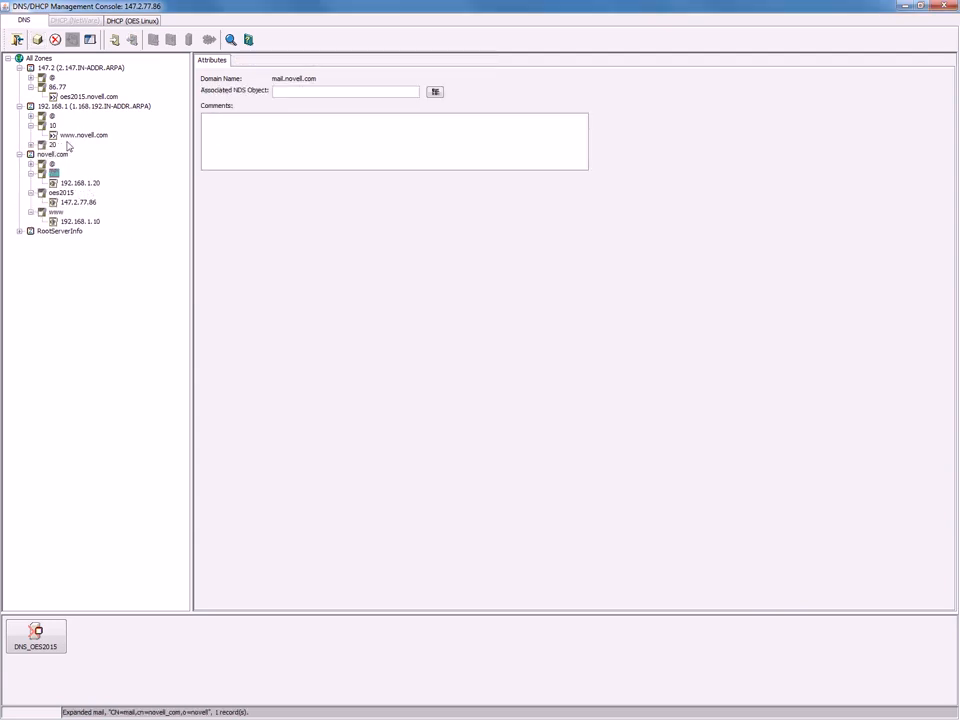
pyautogui.click(31, 144)
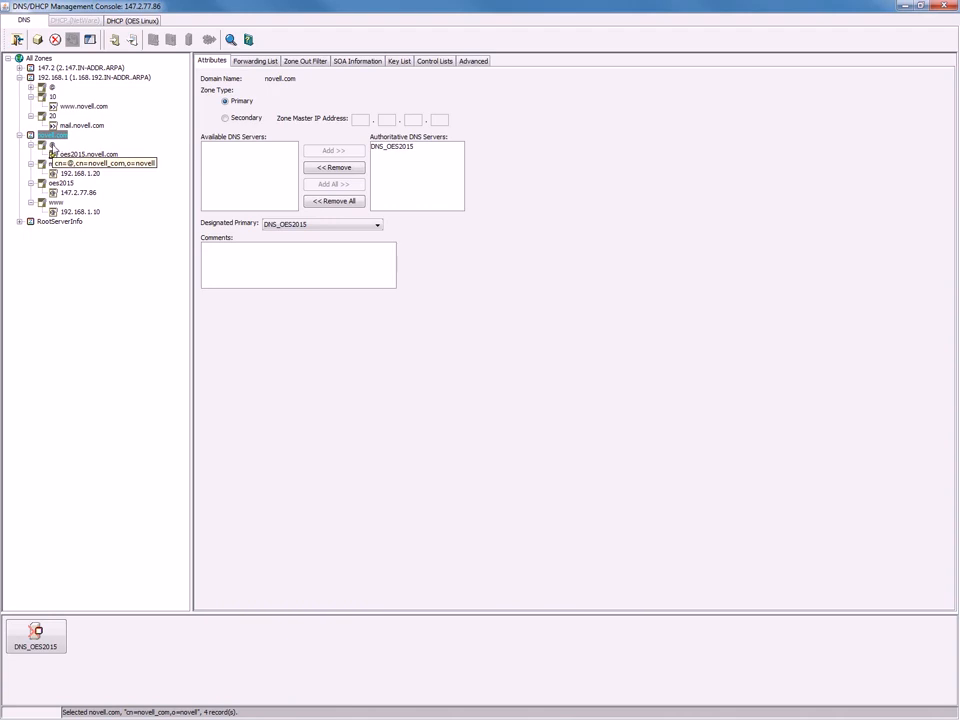
# Create an MX record on @ with preference 10 and exchange mail.novell.com.
pyautogui.click(52, 146)
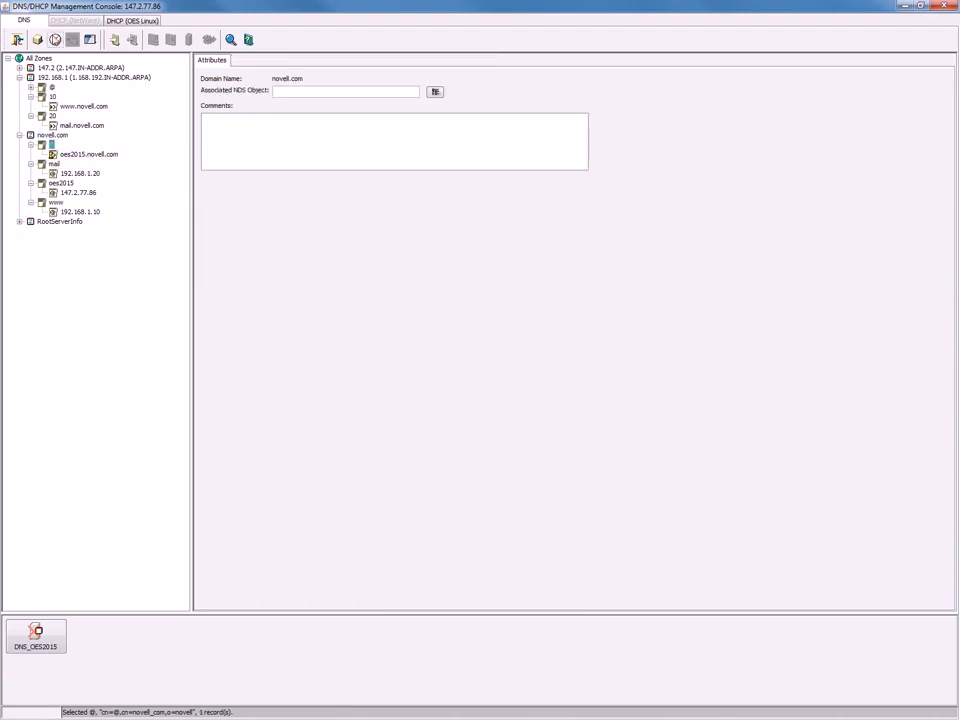
pyautogui.click(37, 39)
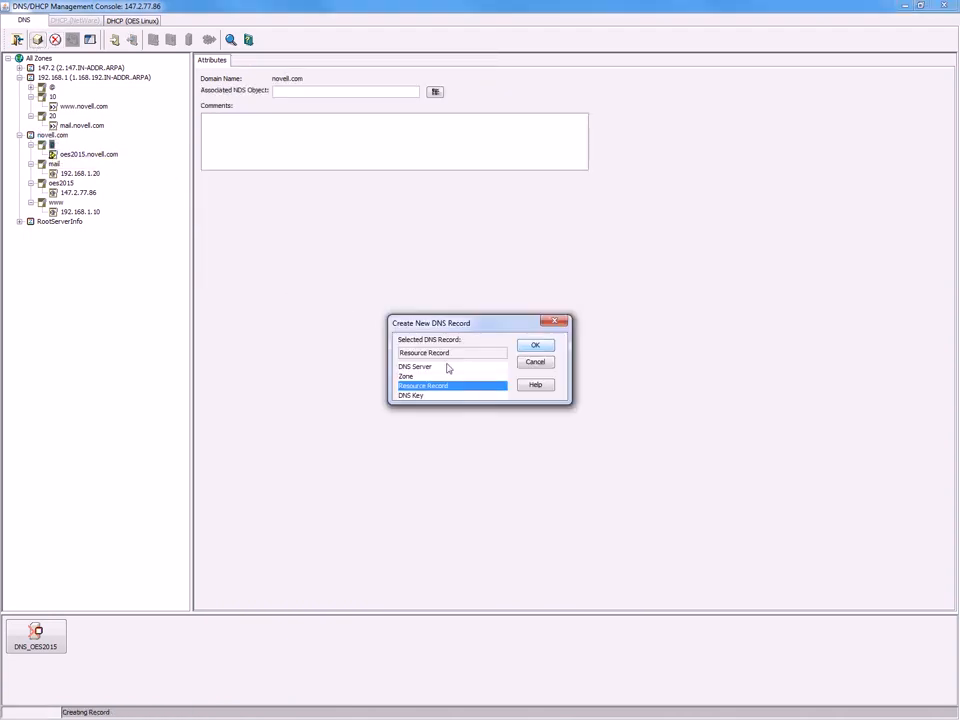
pyautogui.click(536, 345)
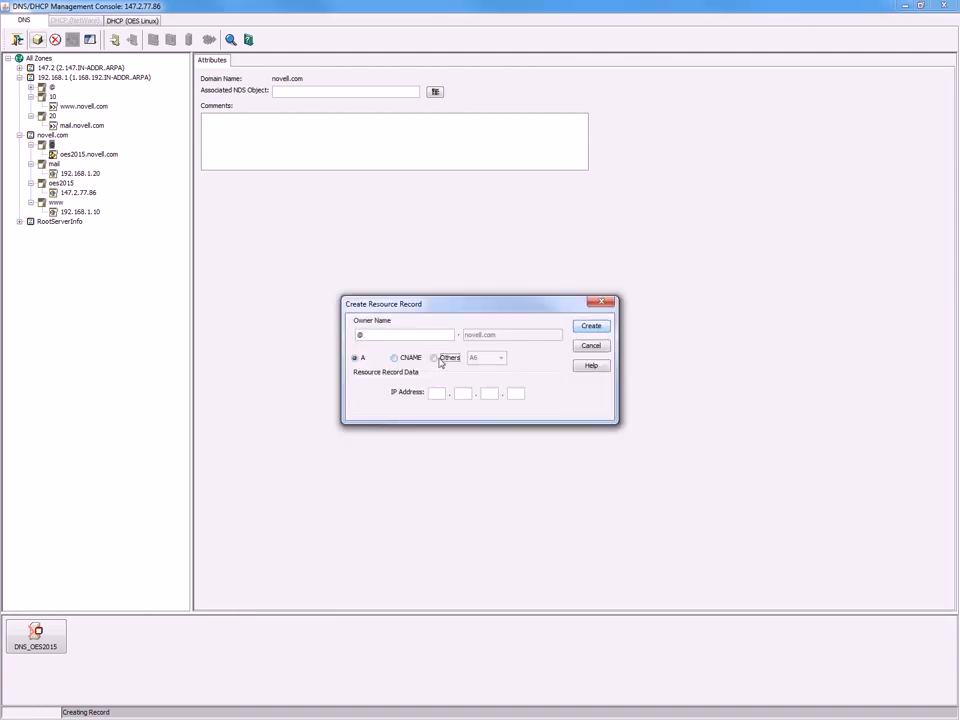
pyautogui.click(448, 358)
pyautogui.click(500, 358)
pyautogui.press('m')
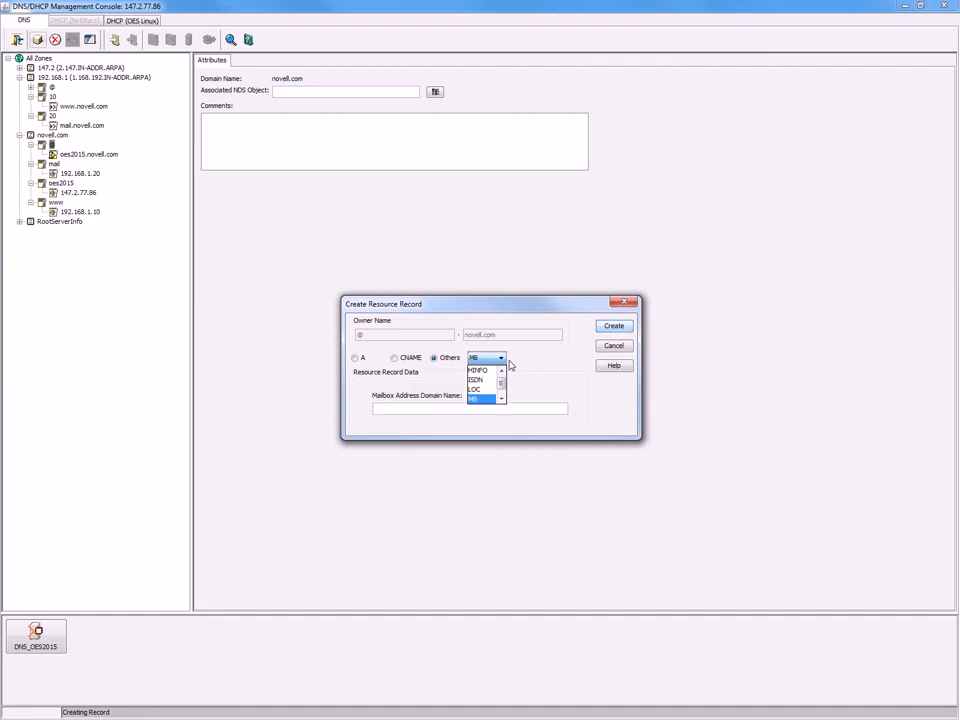
pyautogui.press('x')
pyautogui.click(485, 398)
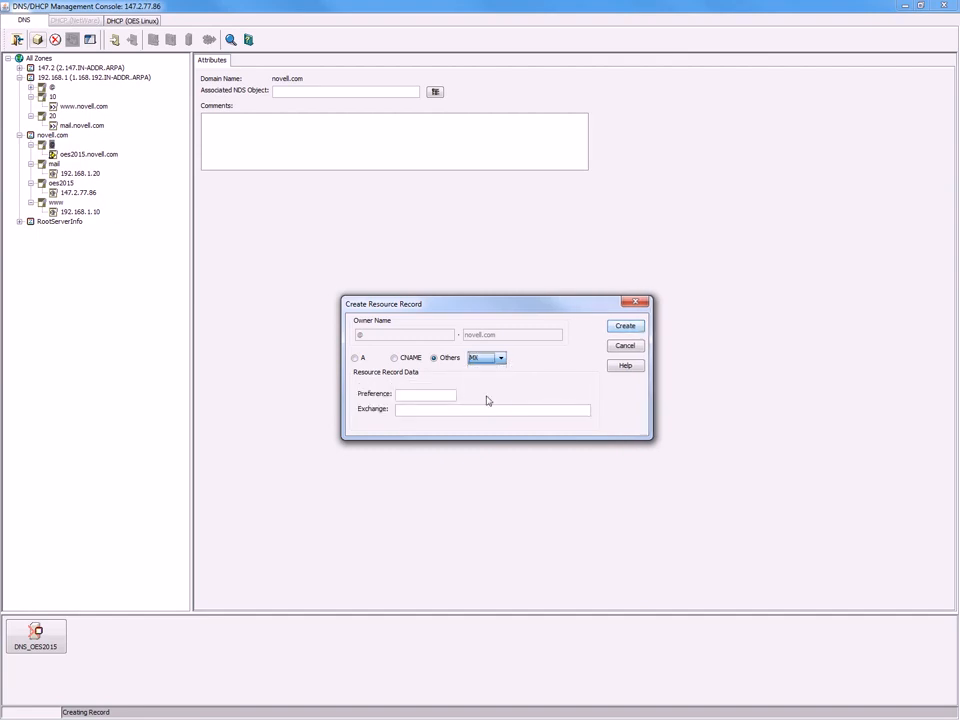
pyautogui.click(430, 394)
pyautogui.write('mail.novell.com')
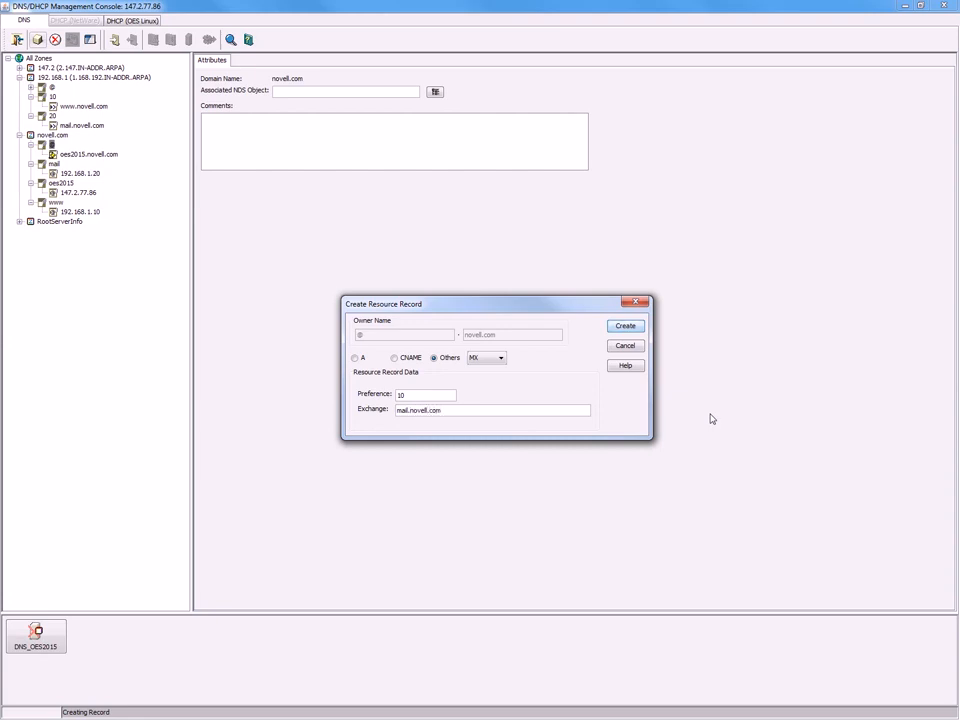
pyautogui.click(624, 330)
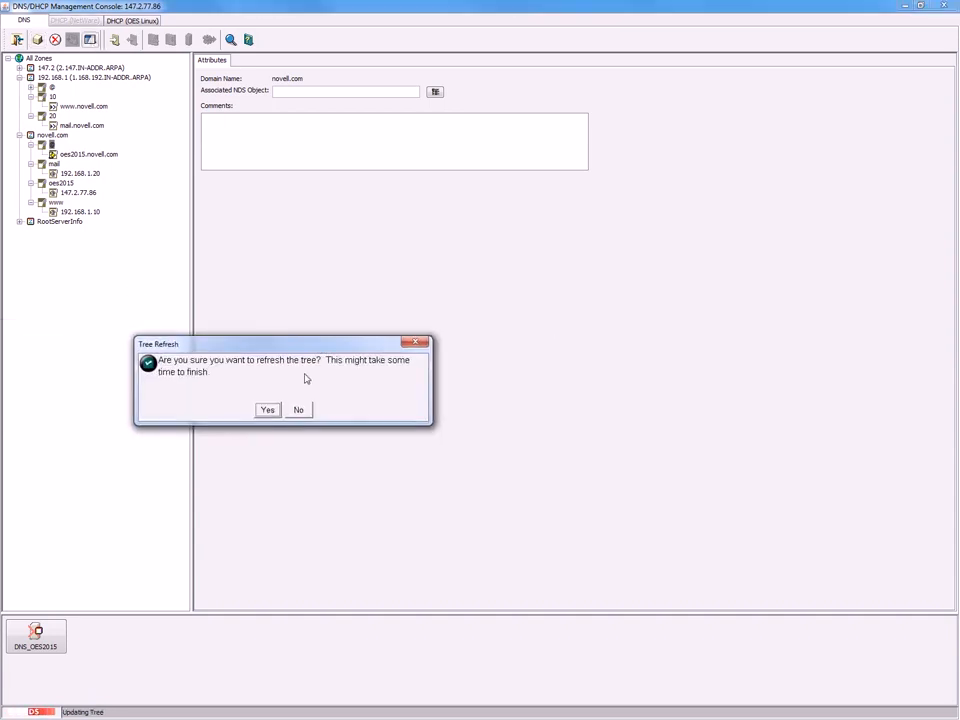
# Refresh the tree and inspect the new MX record and novell.com zone attributes.
pyautogui.click(268, 410)
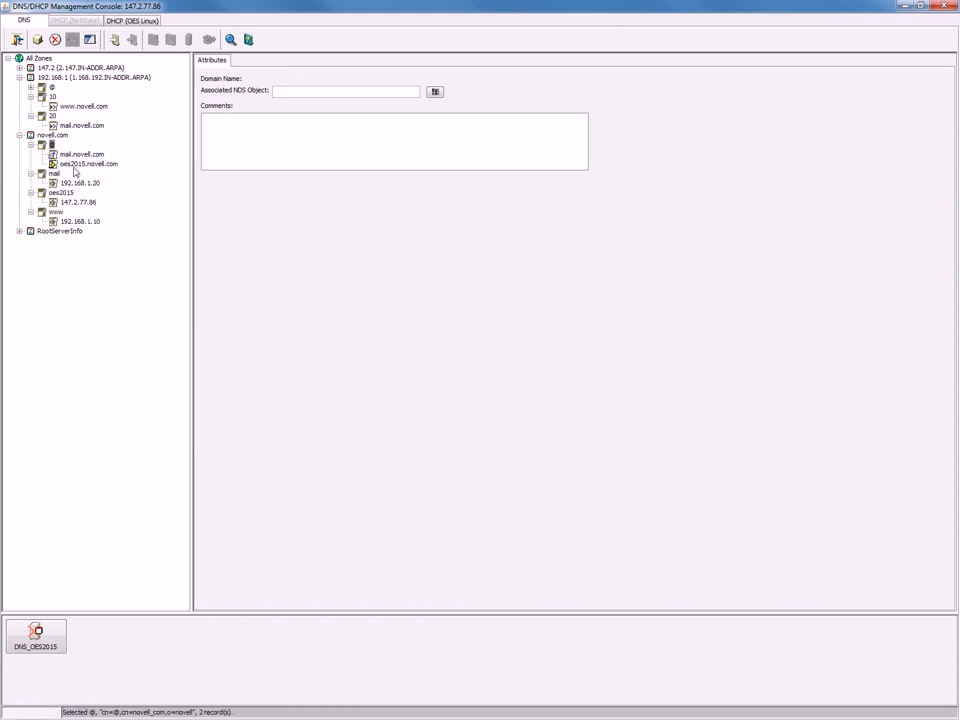
pyautogui.click(78, 154)
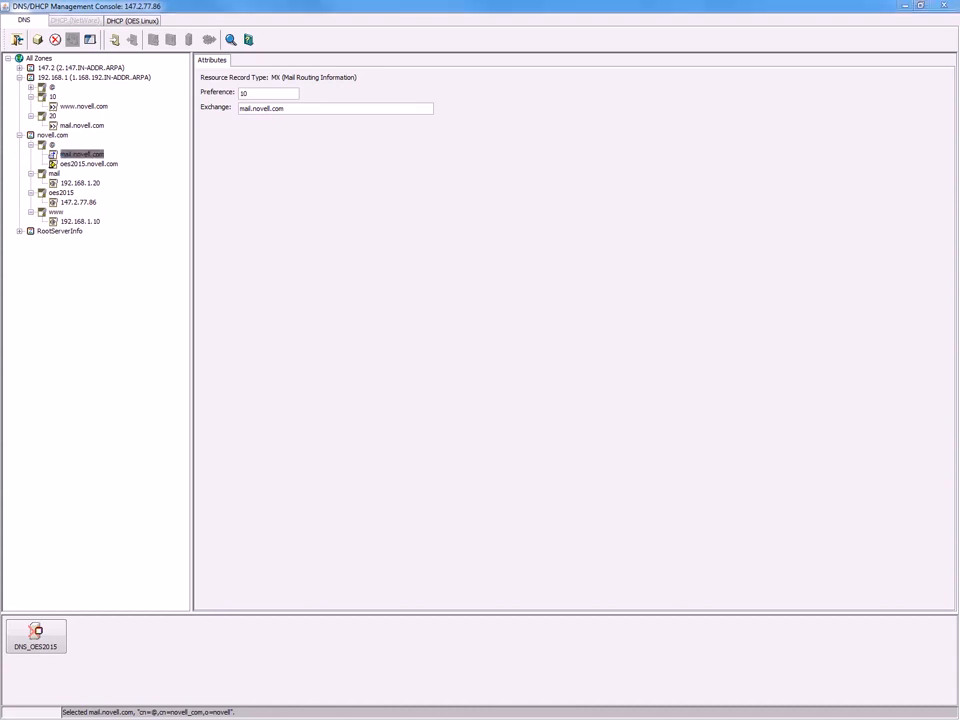
pyautogui.click(51, 135)
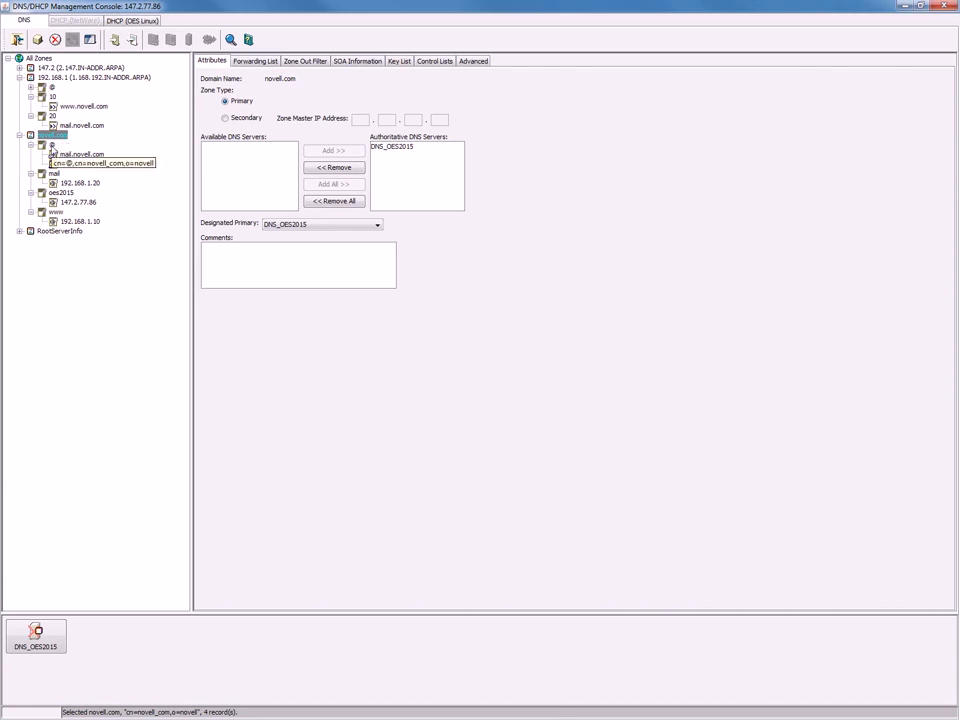
pyautogui.click(52, 146)
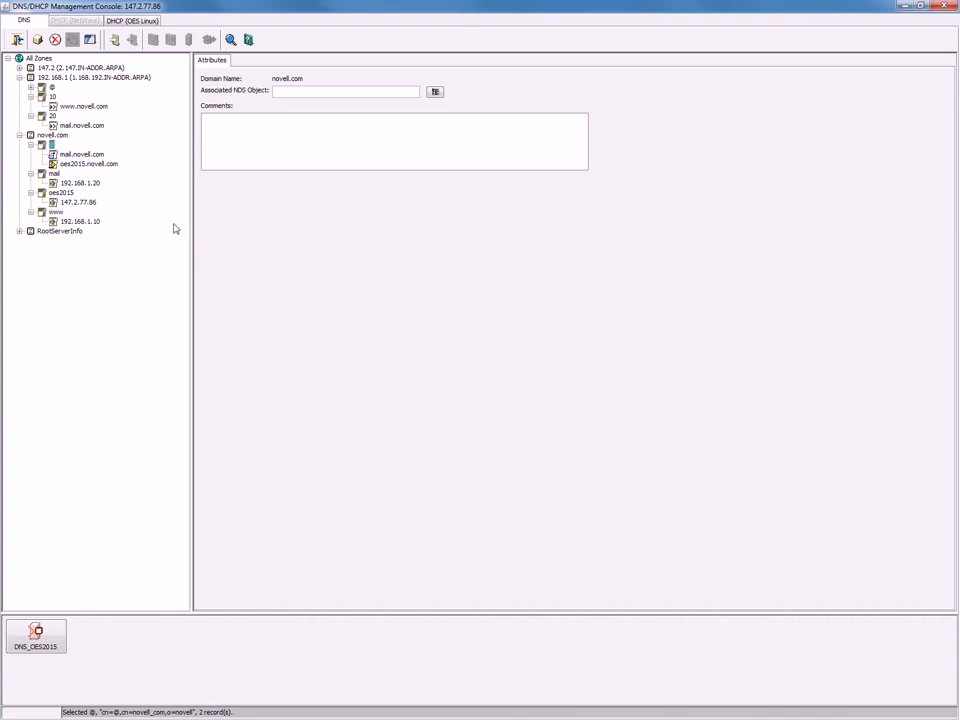
# Add an A record for @ in novell.com pointing to 147.2.77.86 and refresh the tree.
pyautogui.click(36, 39)
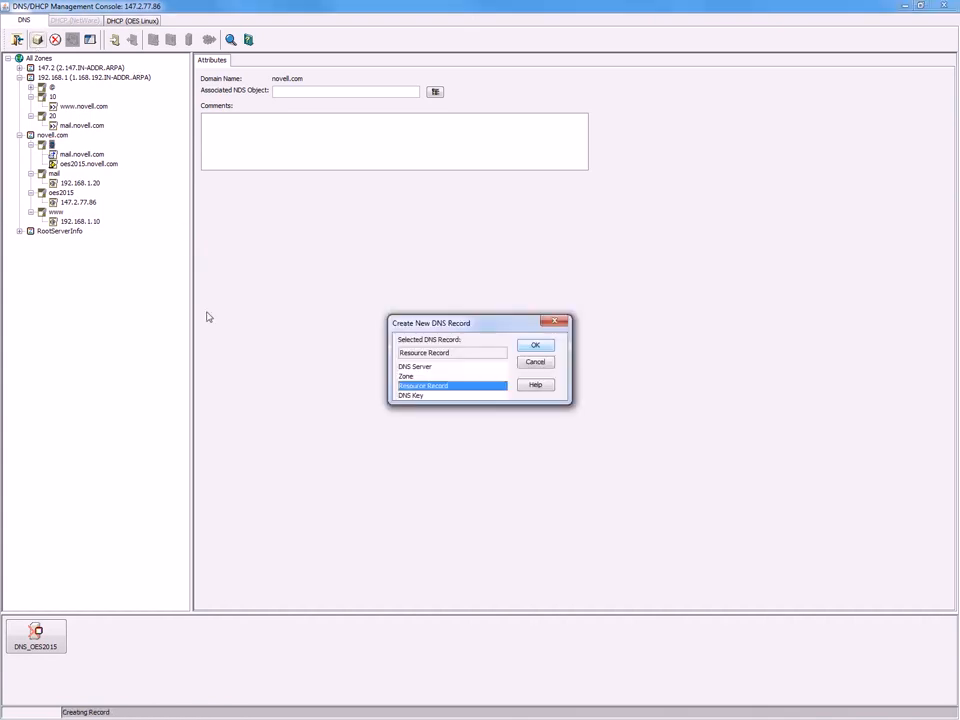
pyautogui.click(535, 345)
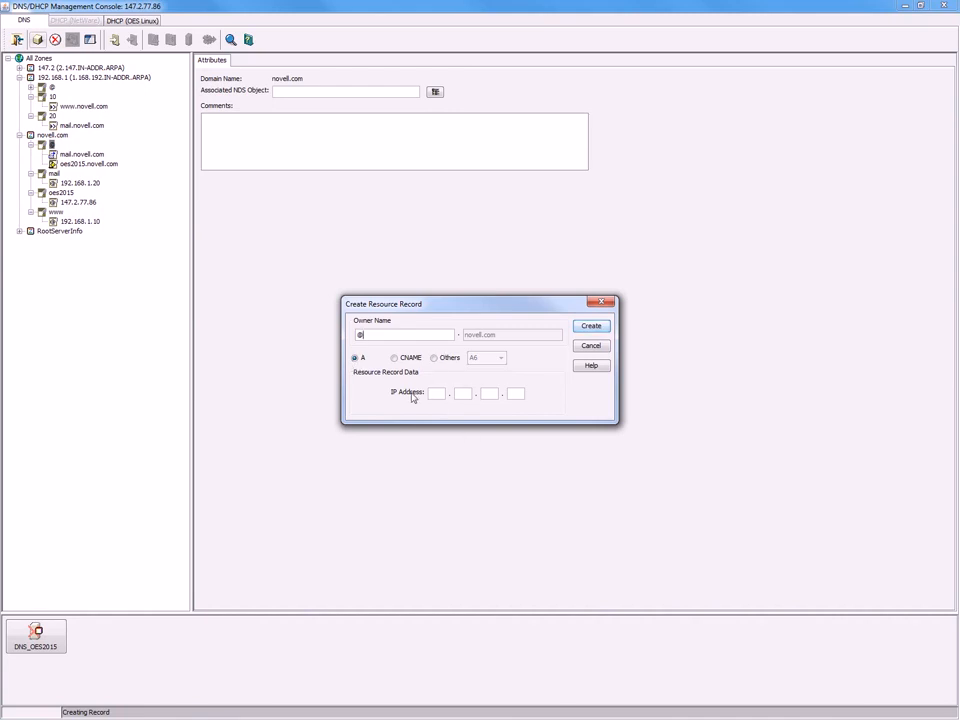
pyautogui.click(436, 393)
pyautogui.write('2')
pyautogui.click(492, 395)
pyautogui.write('77')
pyautogui.click(513, 396)
pyautogui.write('86')
pyautogui.click(600, 331)
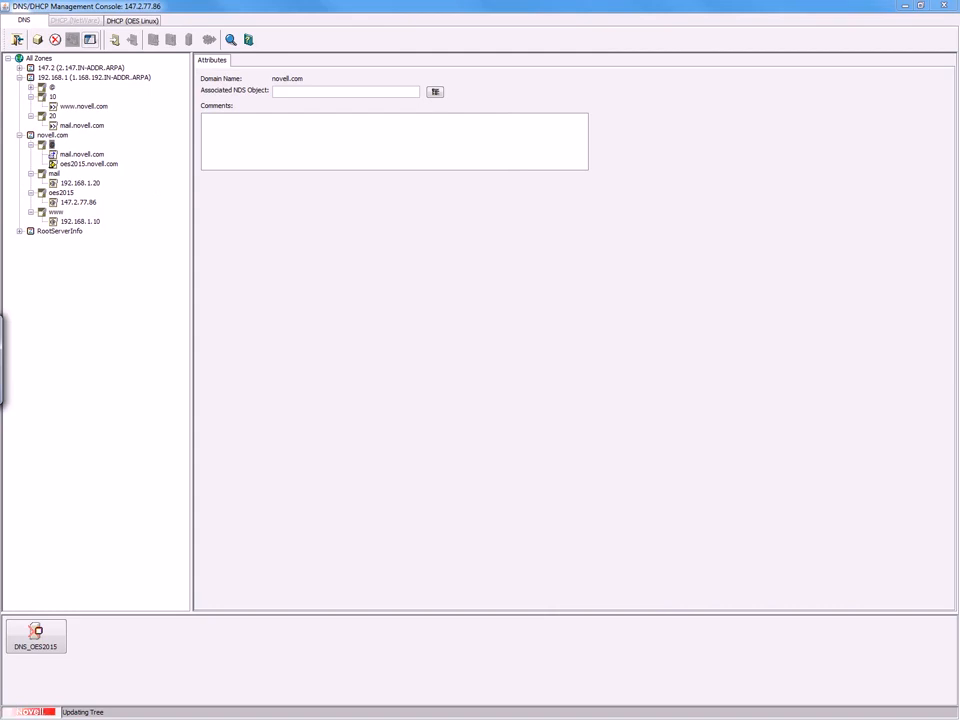
pyautogui.click(189, 369)
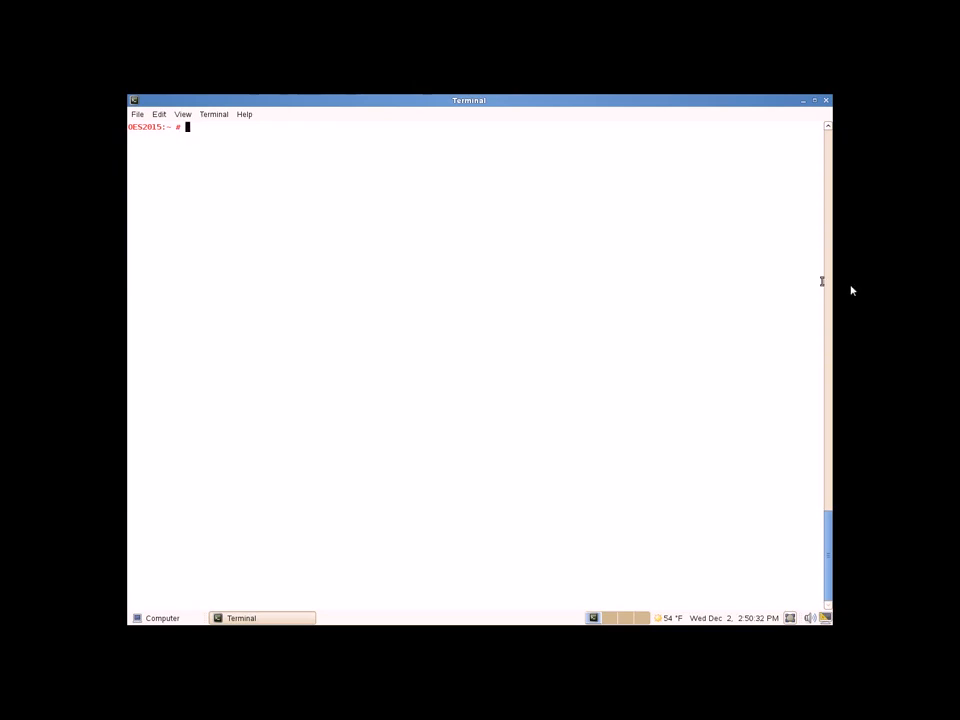
# Start nslookup and display its current default server, 147.2.76.9.
pyautogui.write('nslookup')
pyautogui.press('Return')
pyautogui.write('server')
pyautogui.press('Return')
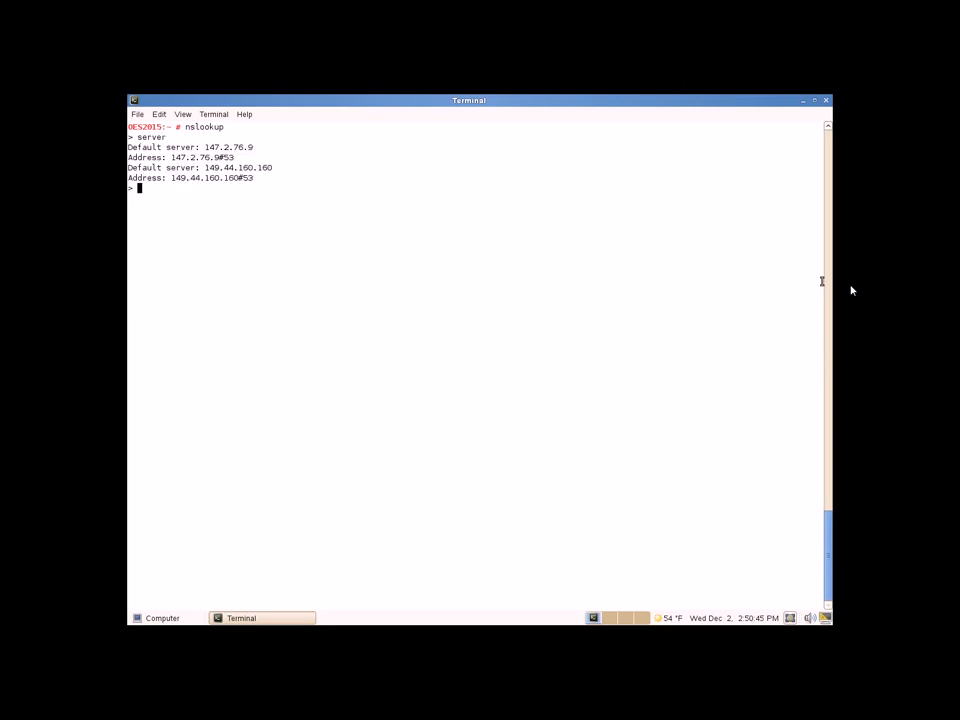
# Set nslookup's default server to 147.2.77.86.
pyautogui.write('server ')
pyautogui.write('147.2.')
pyautogui.write('76.')
pyautogui.press('BackSpace')
pyautogui.press('BackSpace')
pyautogui.write('7.86')
pyautogui.press('Return')
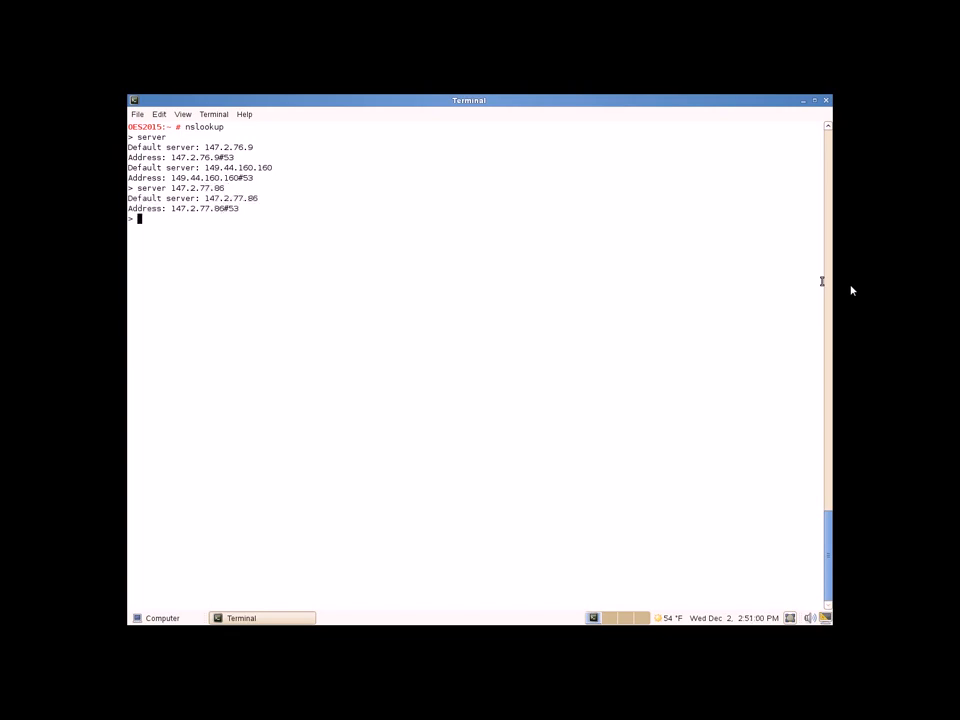
pyautogui.write('novell.com')
pyautogui.press('Return')
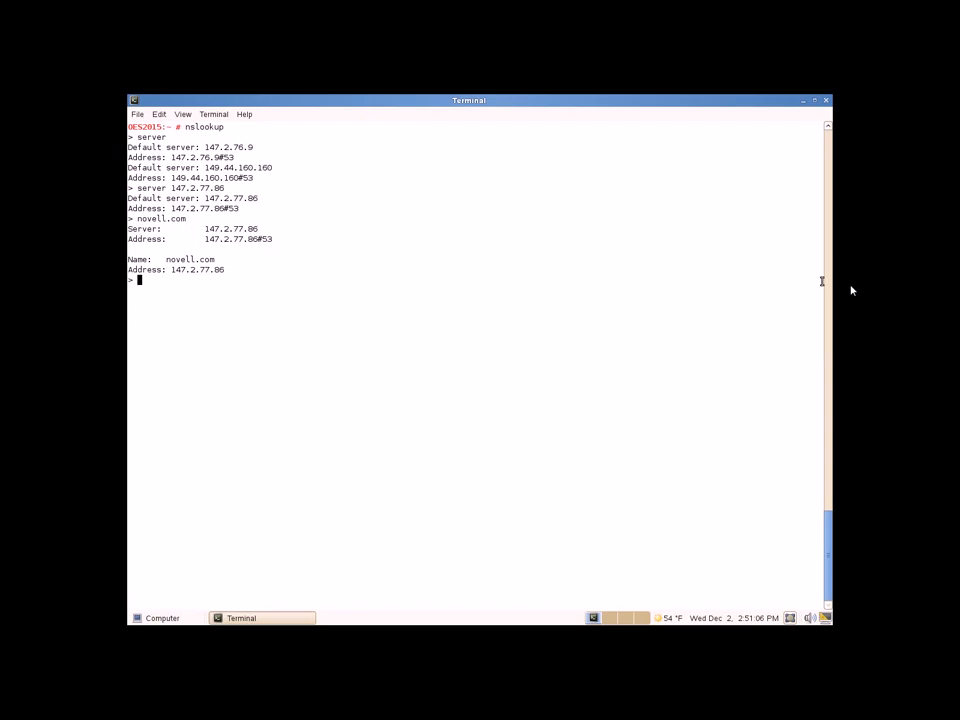
pyautogui.write('www.novell.com')
pyautogui.press('Return')
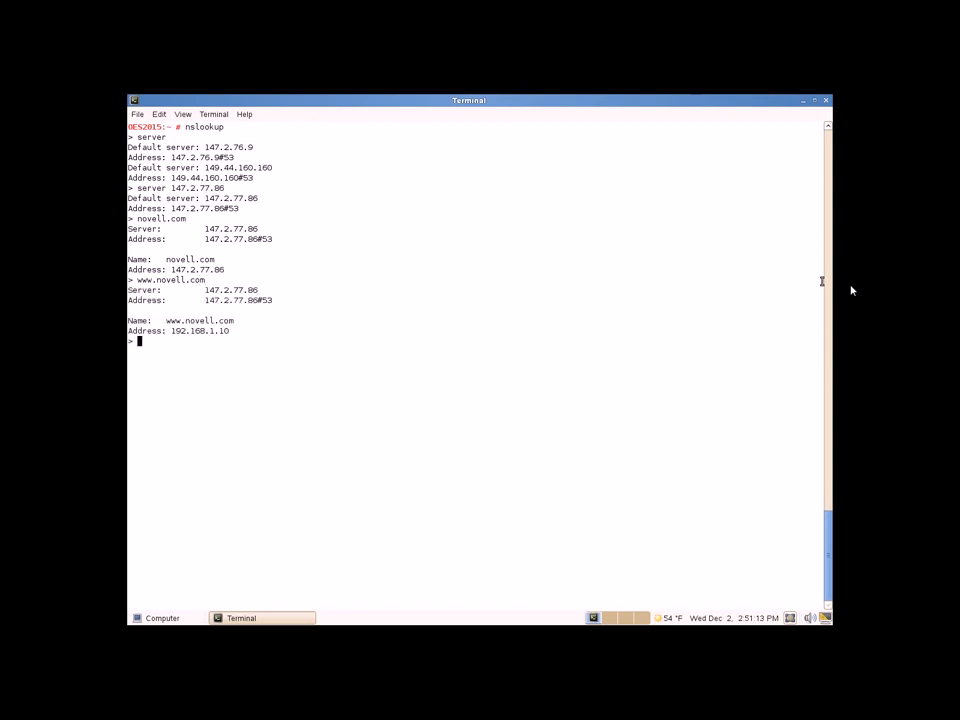
pyautogui.write('oes2015.novell.com')
pyautogui.press('Return')
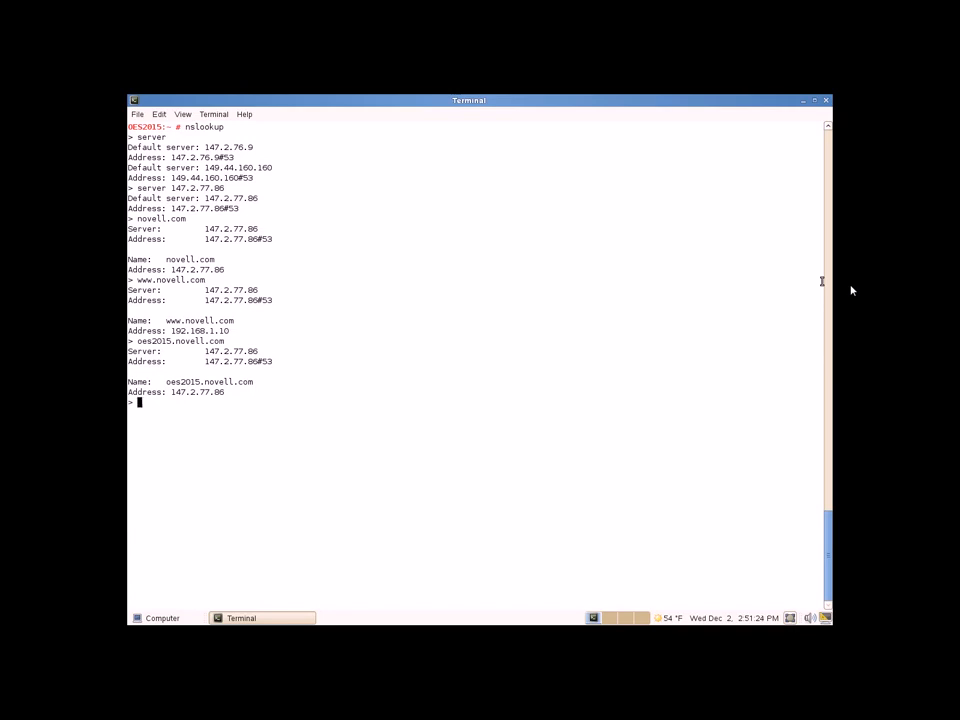
# Reverse-look up 147.2.77.86, resolve mail.novell.com, then reverse-look up 192.168.1.20.
pyautogui.write('147.2.77.86')
pyautogui.press('Return')
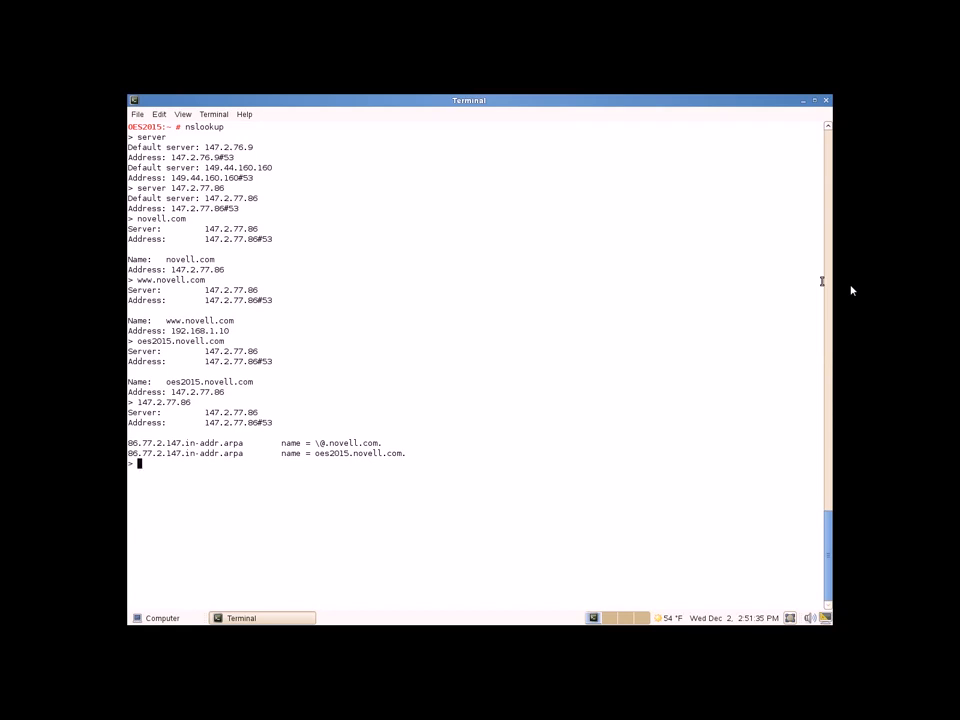
pyautogui.write('mail.novell.com')
pyautogui.press('Return')
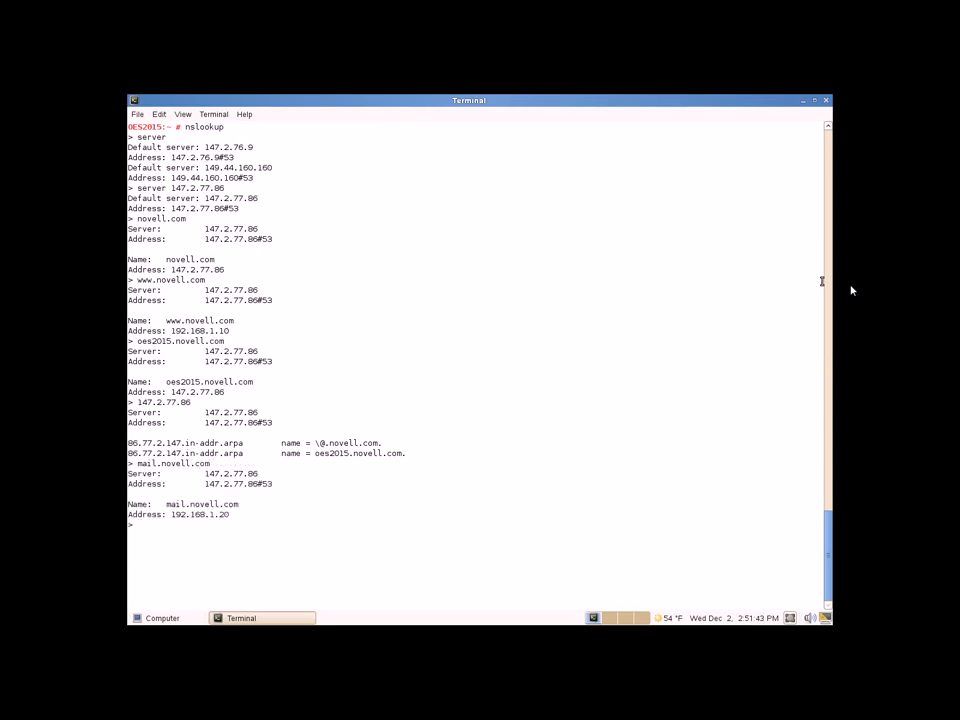
pyautogui.write('192.168.1.20')
pyautogui.press('Return')
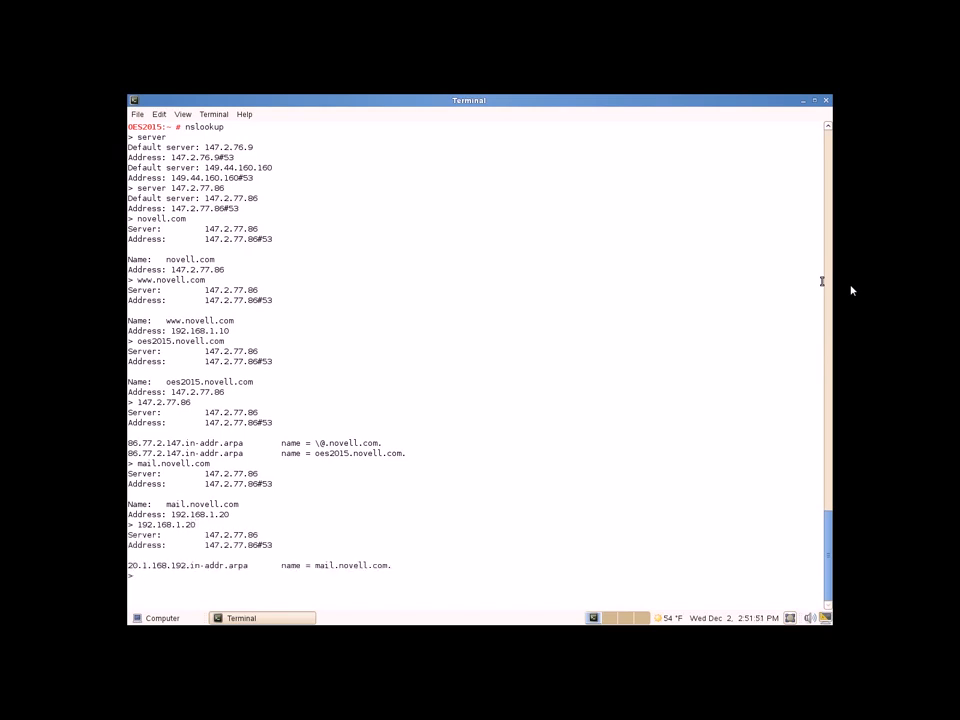
# Quit nslookup with exit and advance to the DNS File locations slide.
pyautogui.write('exit')
pyautogui.press('Return')
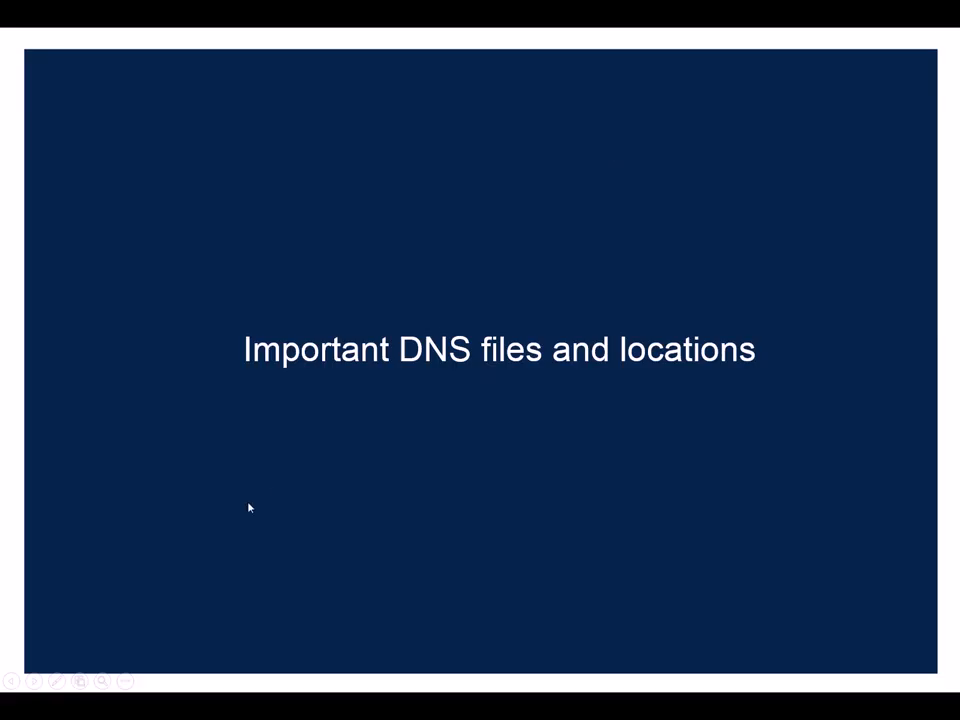
pyautogui.click(249, 503)
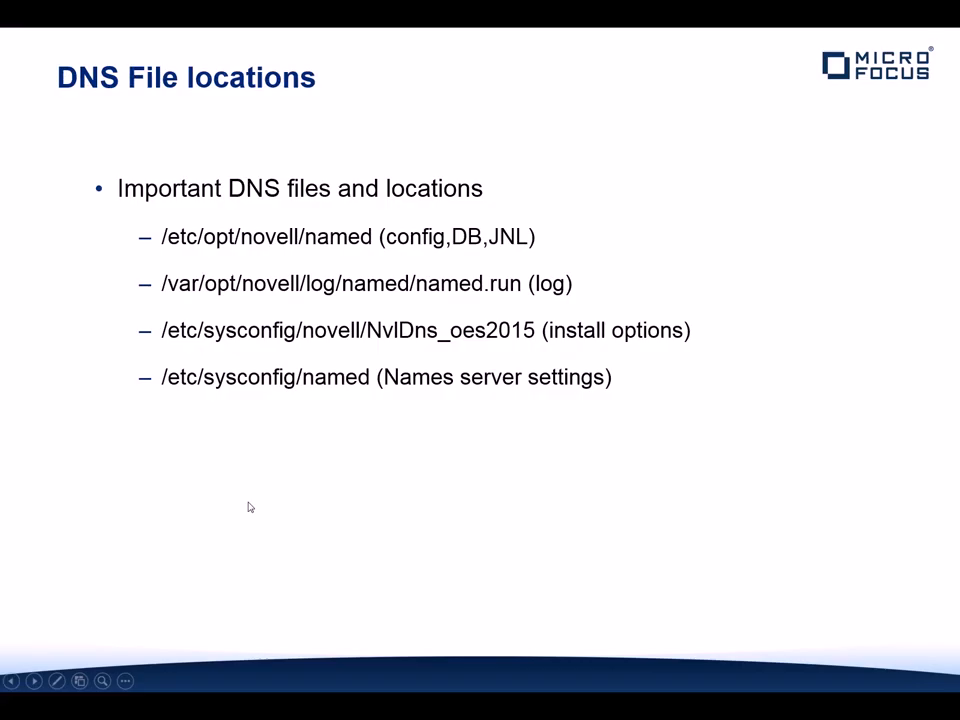